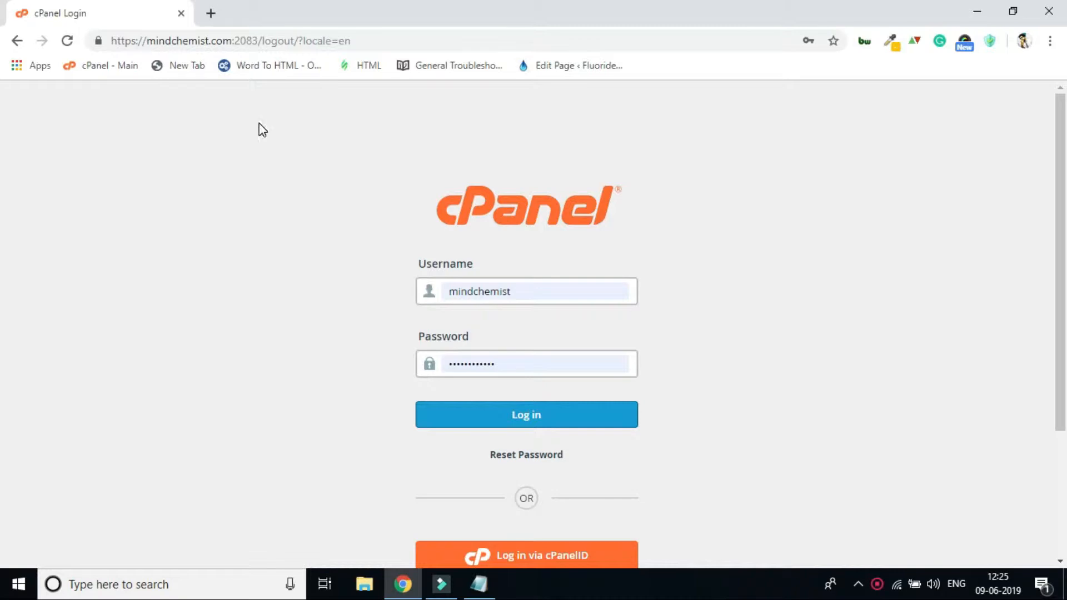
# Log in to cPanel with the prefilled credentials and open the Email Accounts page.
pyautogui.click(541, 412)
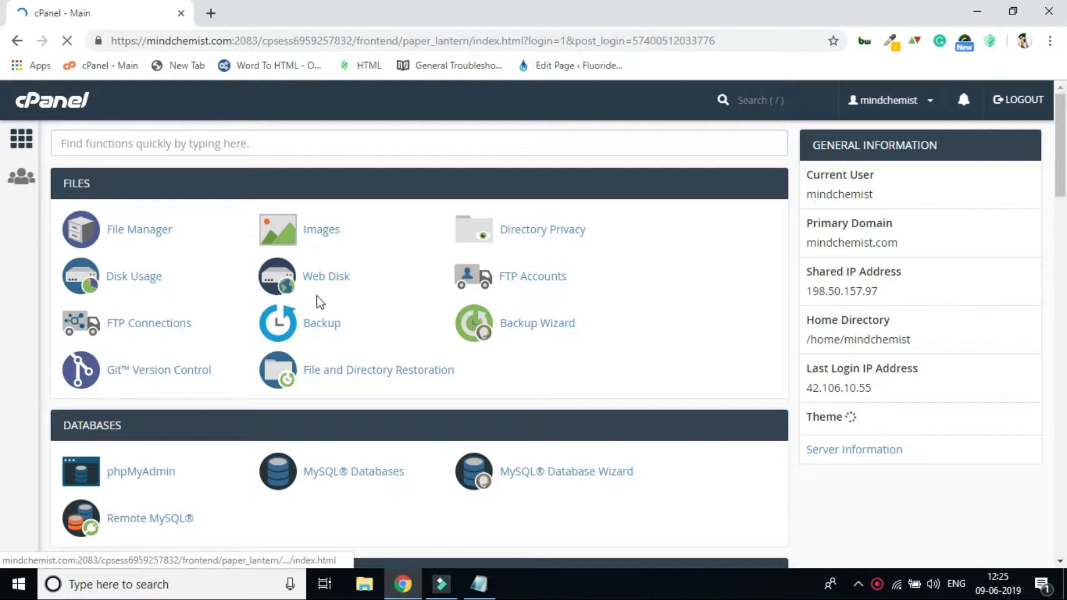
pyautogui.click(389, 151)
pyautogui.click(349, 98)
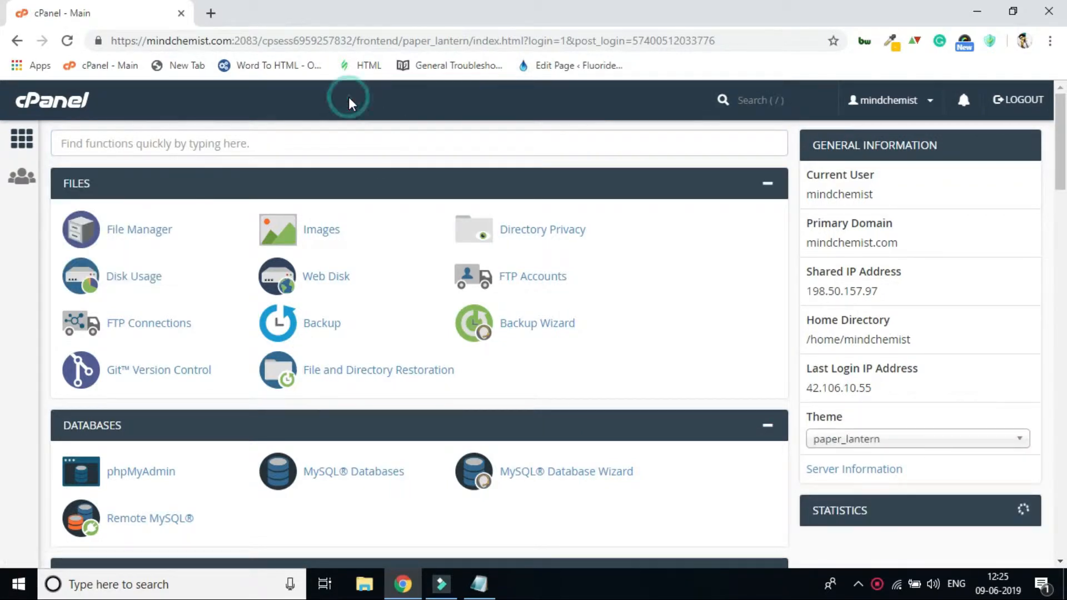
pyautogui.scroll(-6, 522, 297)
pyautogui.scroll(5, 521, 292)
pyautogui.scroll(1, 532, 396)
pyautogui.scroll(-12, 527, 384)
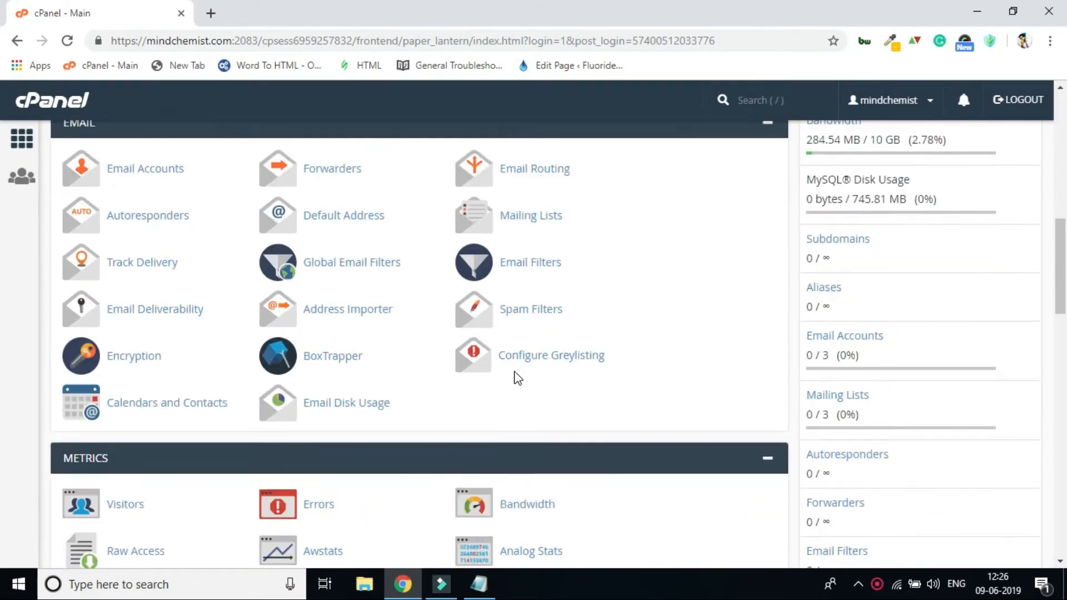
pyautogui.scroll(5, 222, 361)
pyautogui.scroll(-3, 167, 334)
pyautogui.click(158, 274)
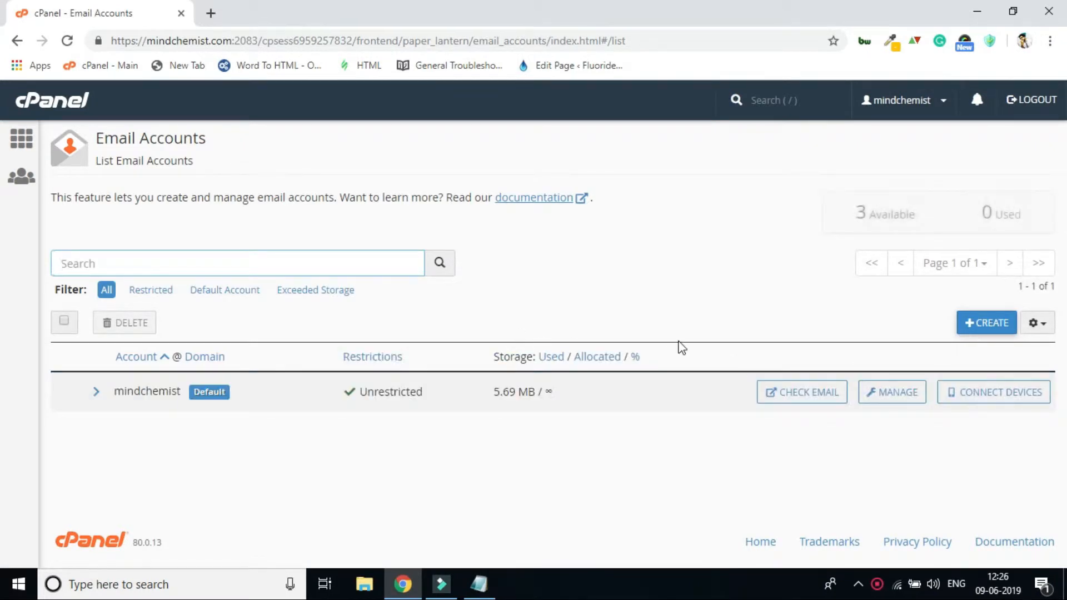
# Start a new email account with the username mautic and fill the Password field with a generated password.
pyautogui.click(989, 327)
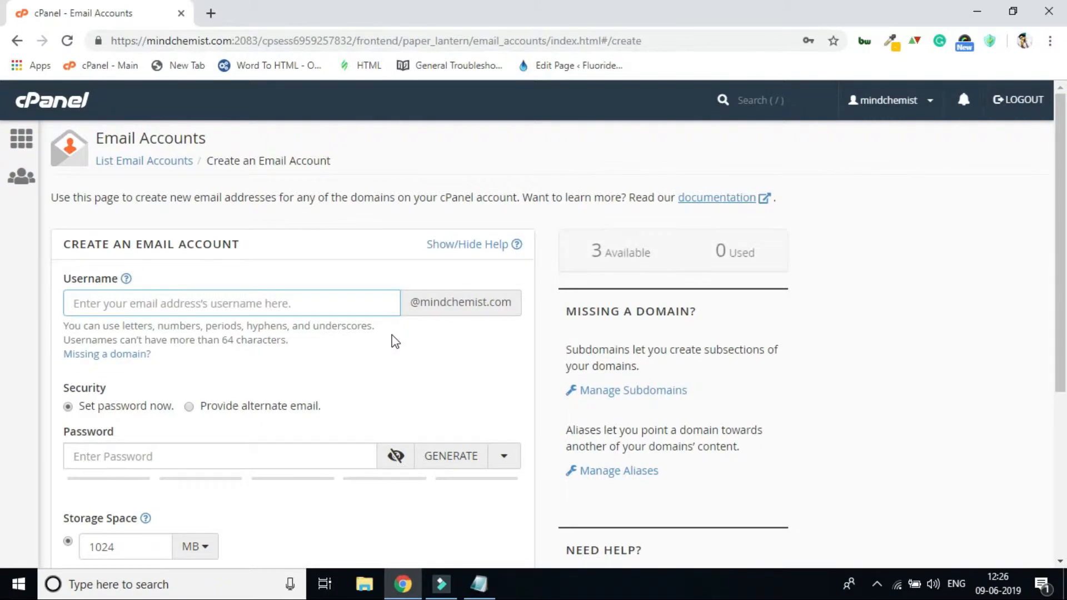
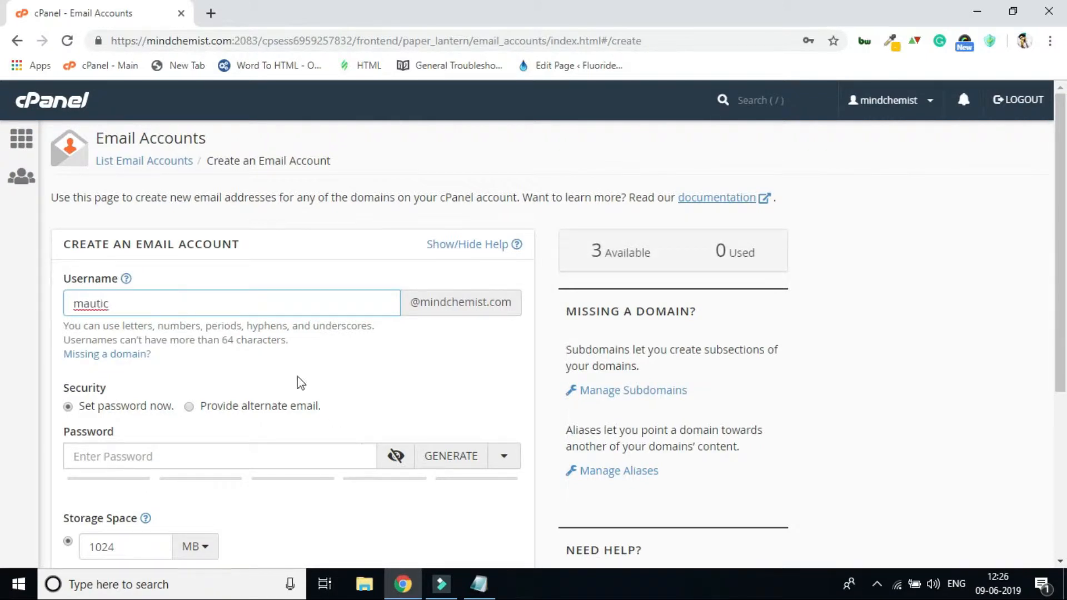
pyautogui.scroll(-5, 303, 234)
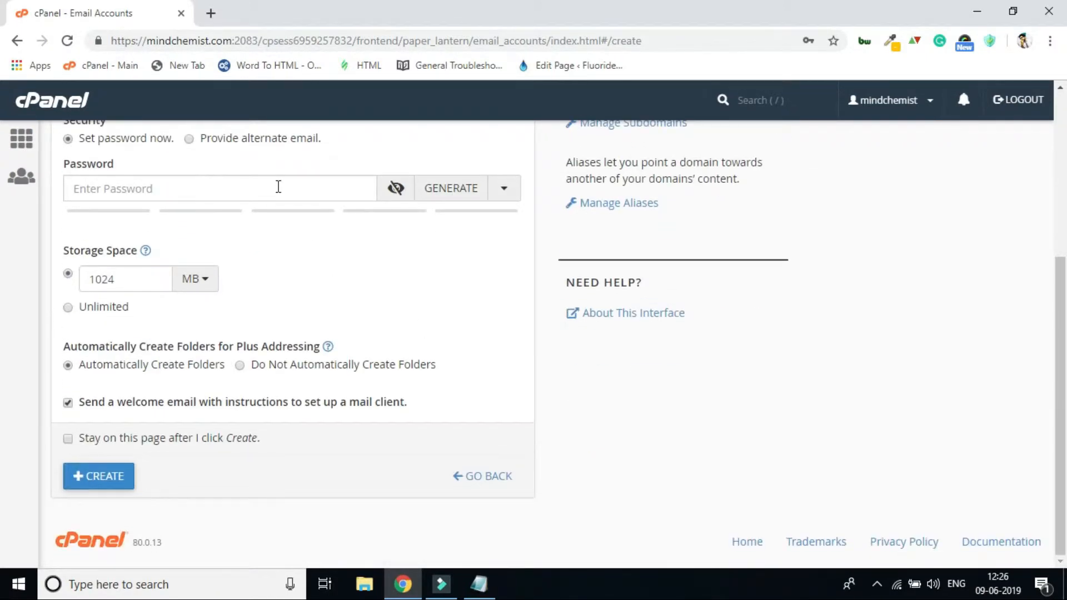
pyautogui.click(279, 187)
pyautogui.write('•••')
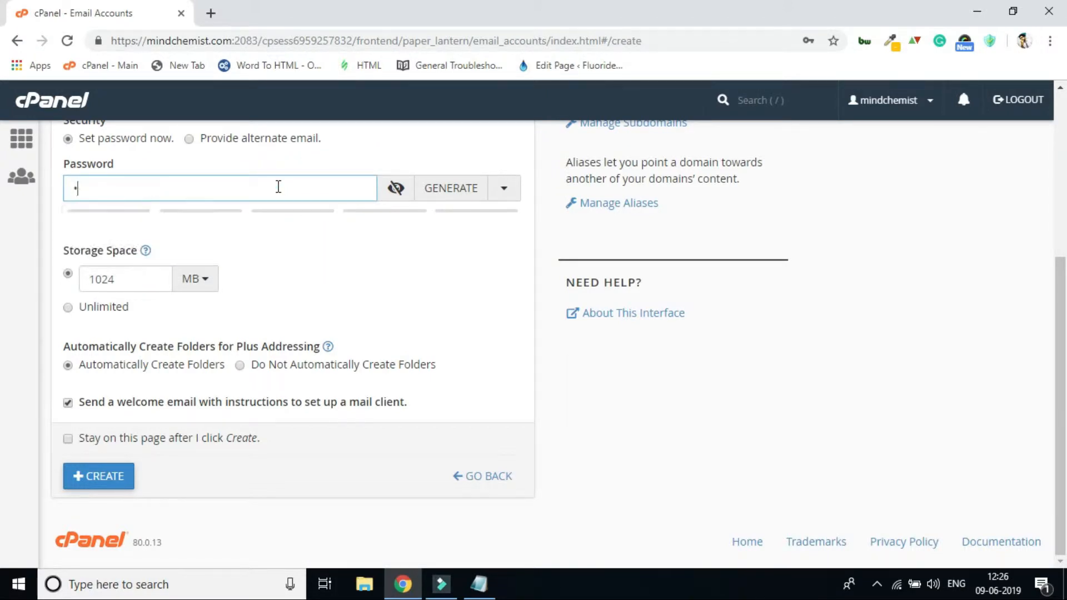
pyautogui.press('BackSpace')
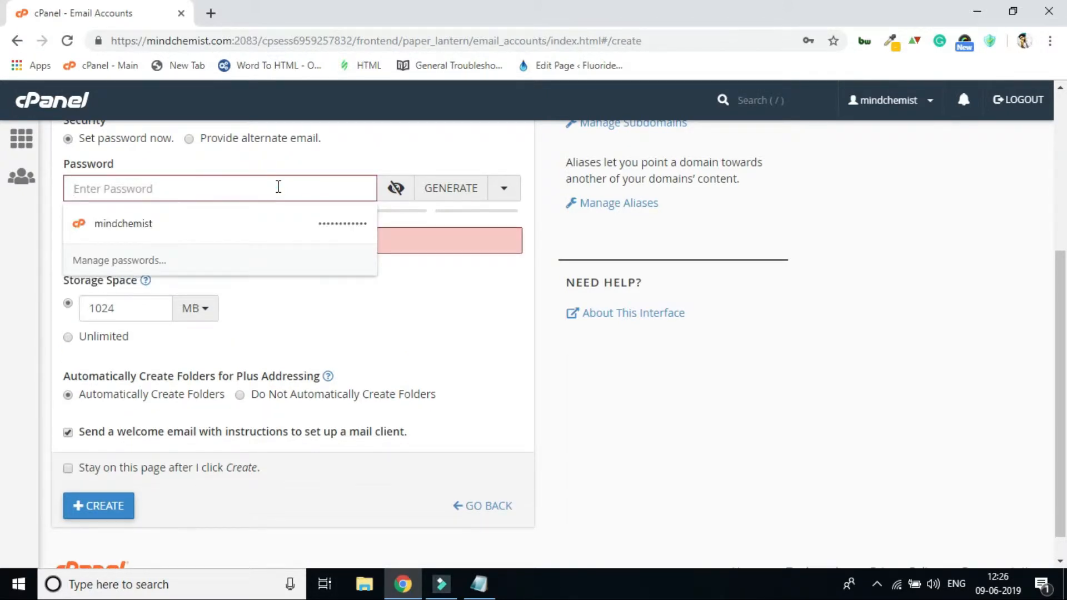
pyautogui.click(472, 185)
# Copy the generated email account password from the Password field into the Notepad document.
pyautogui.tripleClick(200, 186)
pyautogui.hotkey('ctrl', 'c')
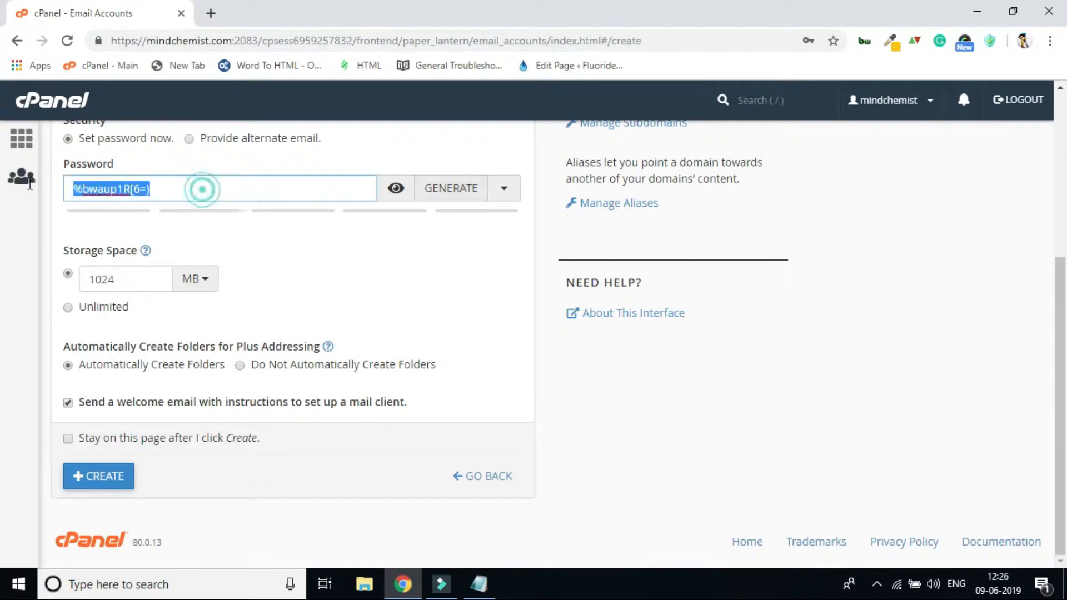
pyautogui.click(479, 584)
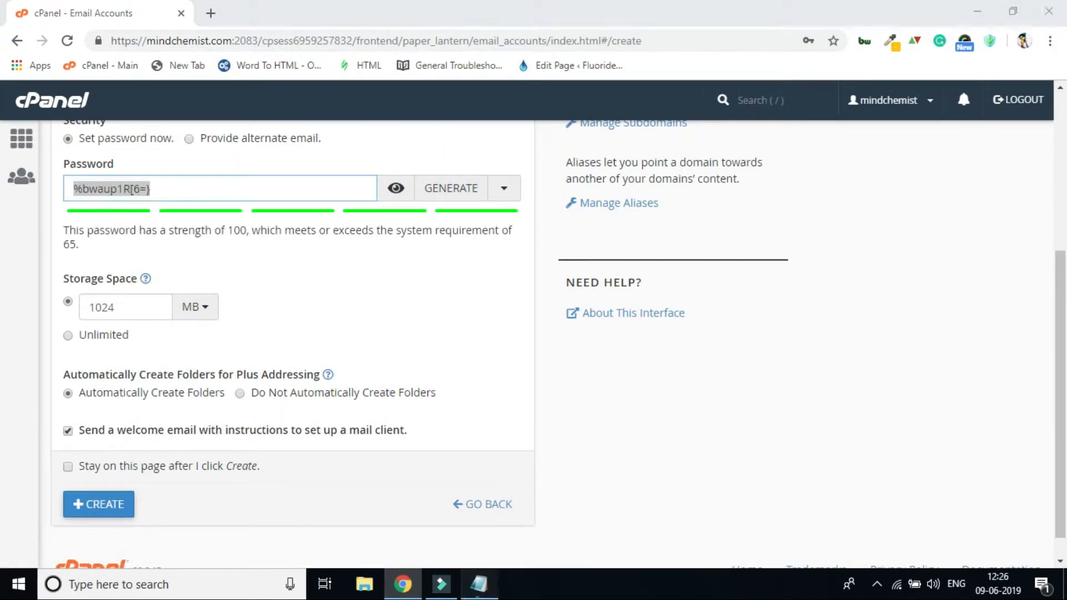
pyautogui.hotkey('ctrl', 'v')
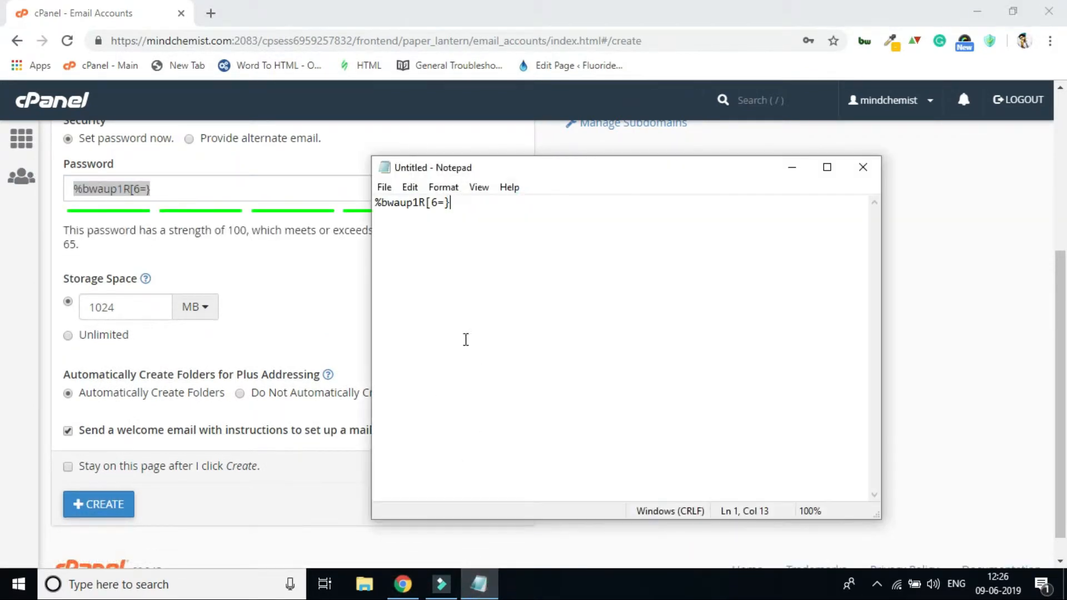
# Back in the browser, set the new email account's storage space to Unlimited and create the account.
pyautogui.click(287, 265)
pyautogui.scroll(-1, 272, 433)
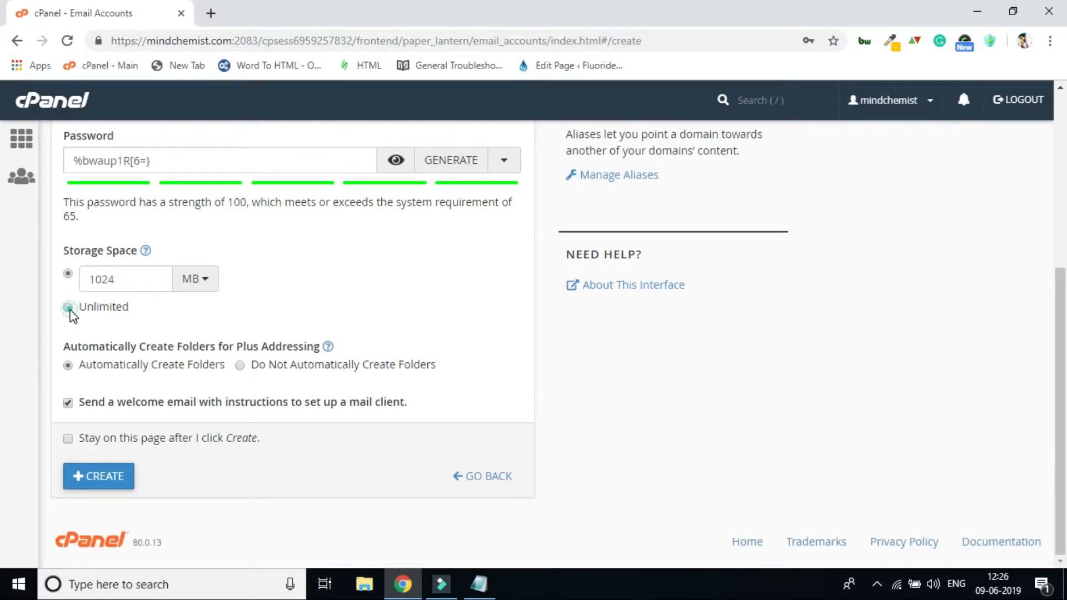
pyautogui.click(68, 308)
pyautogui.click(122, 475)
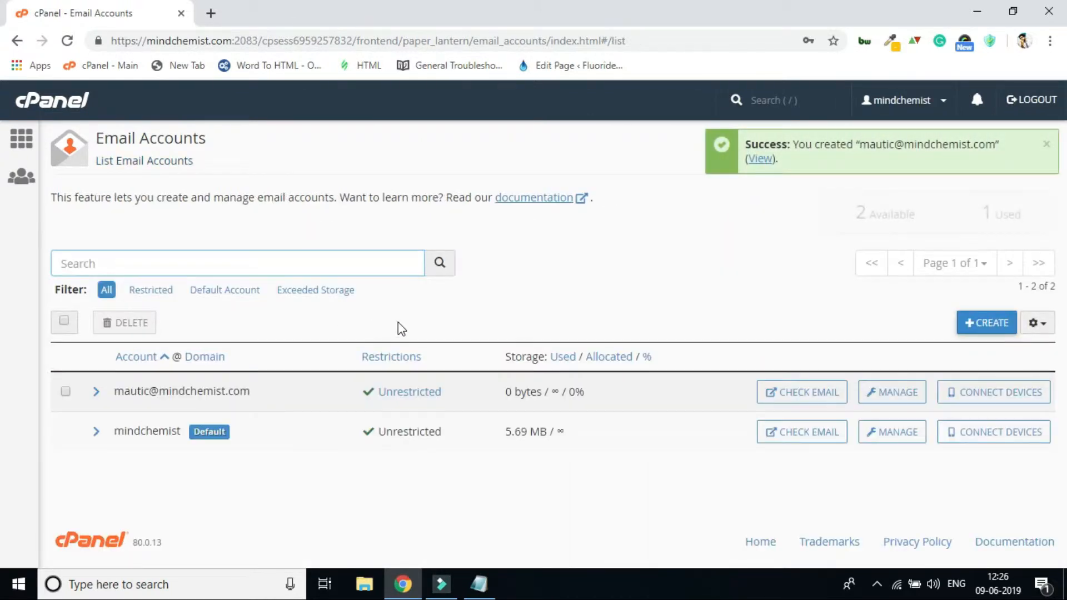
pyautogui.moveTo(255, 390); pyautogui.dragTo(113, 402)
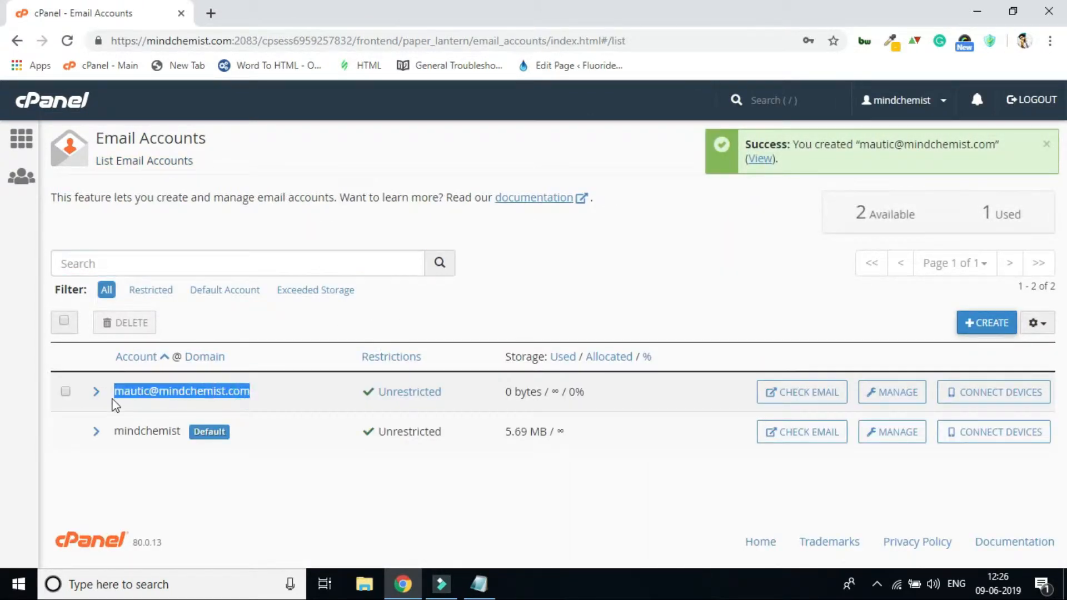
# Return to the cPanel main page and open the Subdomains page in the Domains section.
pyautogui.press('F5')
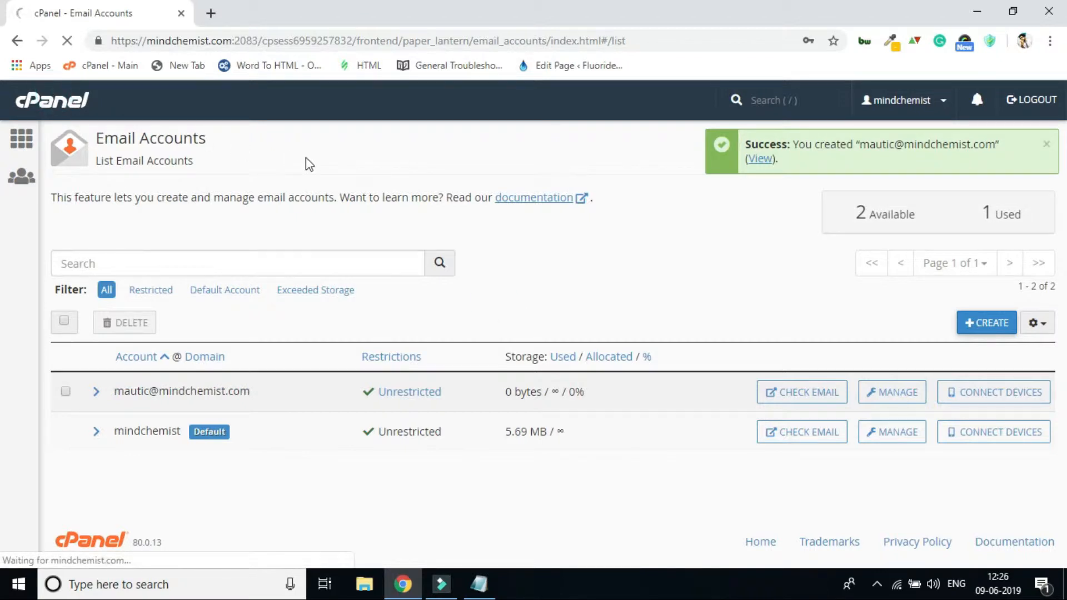
pyautogui.click(358, 149)
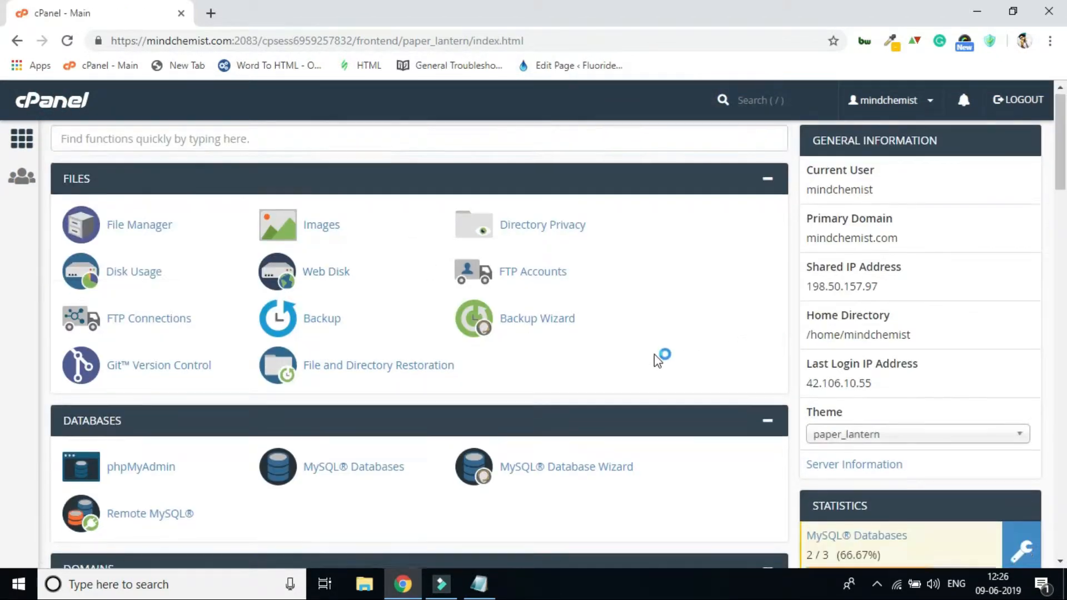
pyautogui.scroll(-4, 611, 361)
pyautogui.scroll(-1, 561, 368)
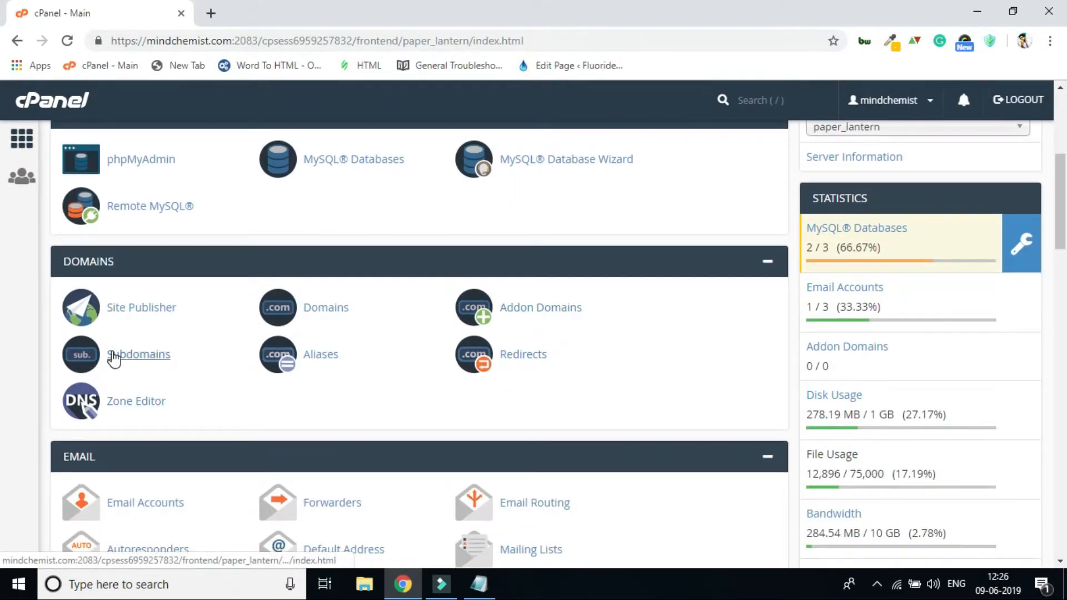
pyautogui.click(132, 364)
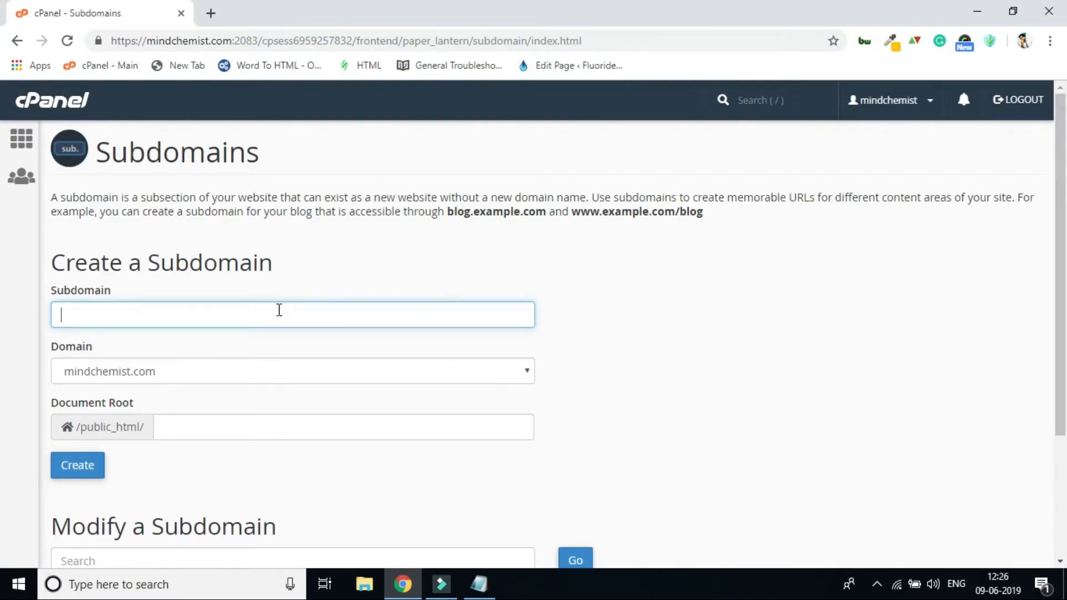
# Create the subdomain email under mindchemist.com with document root email, and return to the Subdomains page.
pyautogui.write('email')
pyautogui.click(283, 274)
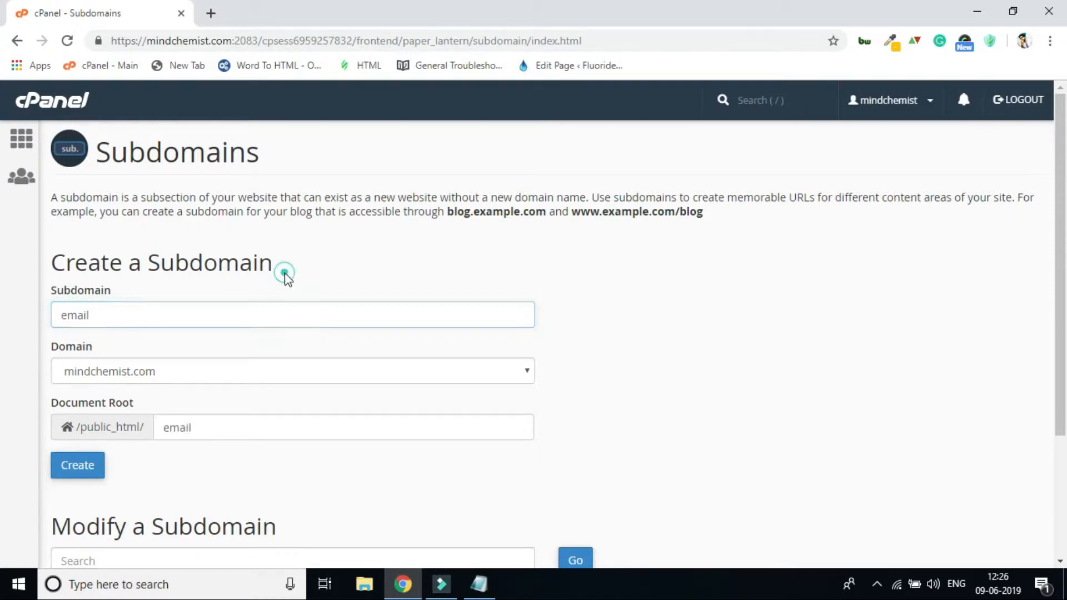
pyautogui.scroll(-3, 285, 331)
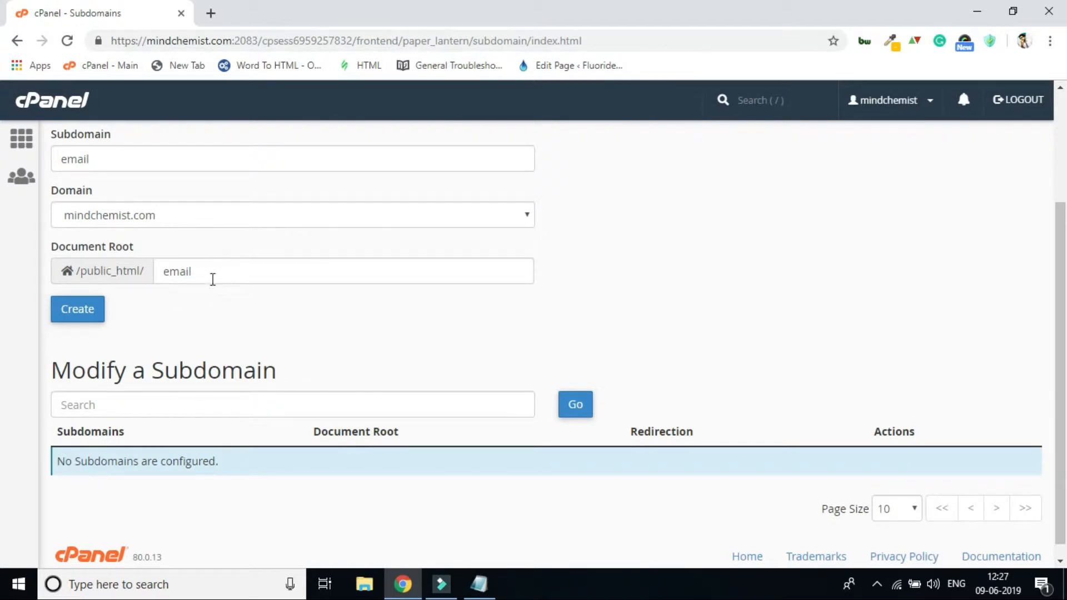
pyautogui.click(75, 309)
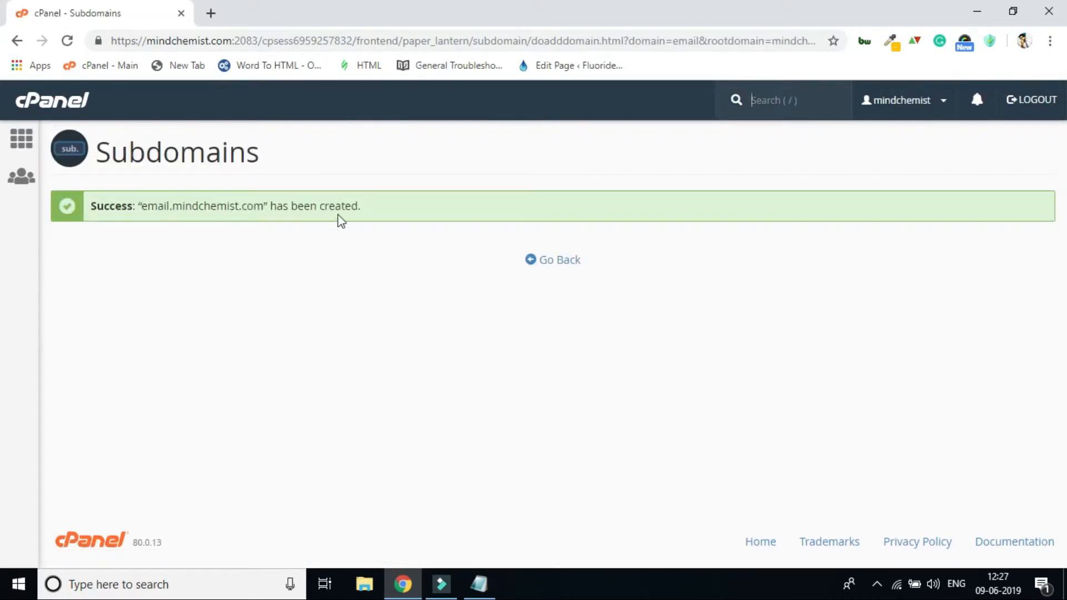
pyautogui.click(557, 260)
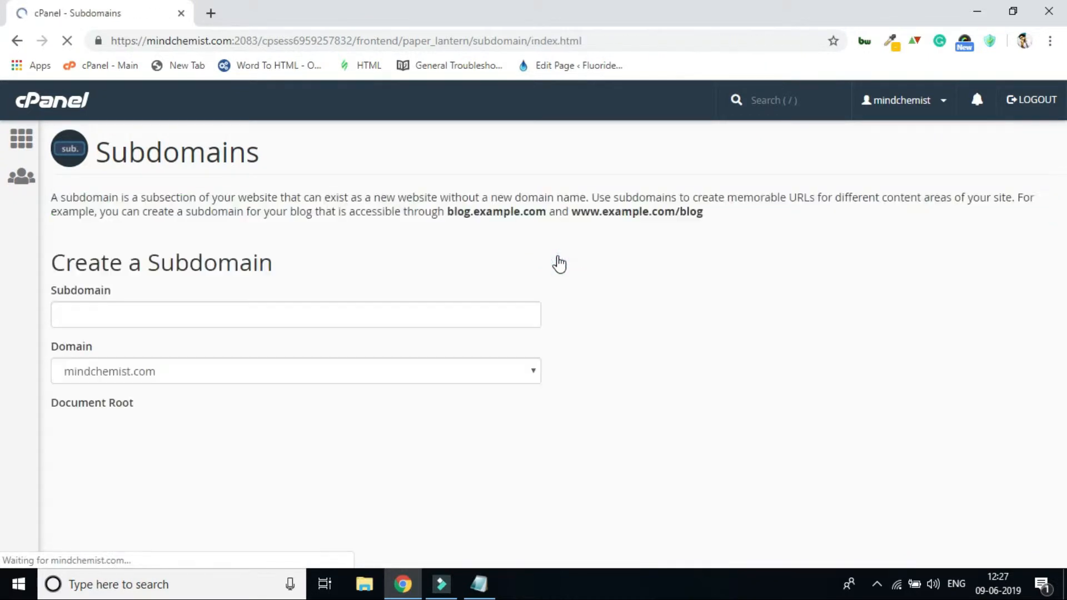
pyautogui.scroll(-2, 556, 266)
pyautogui.scroll(2, 563, 268)
# Go back to the cPanel main page and open Softaculous Apps Installer from the Software section.
pyautogui.click(57, 107)
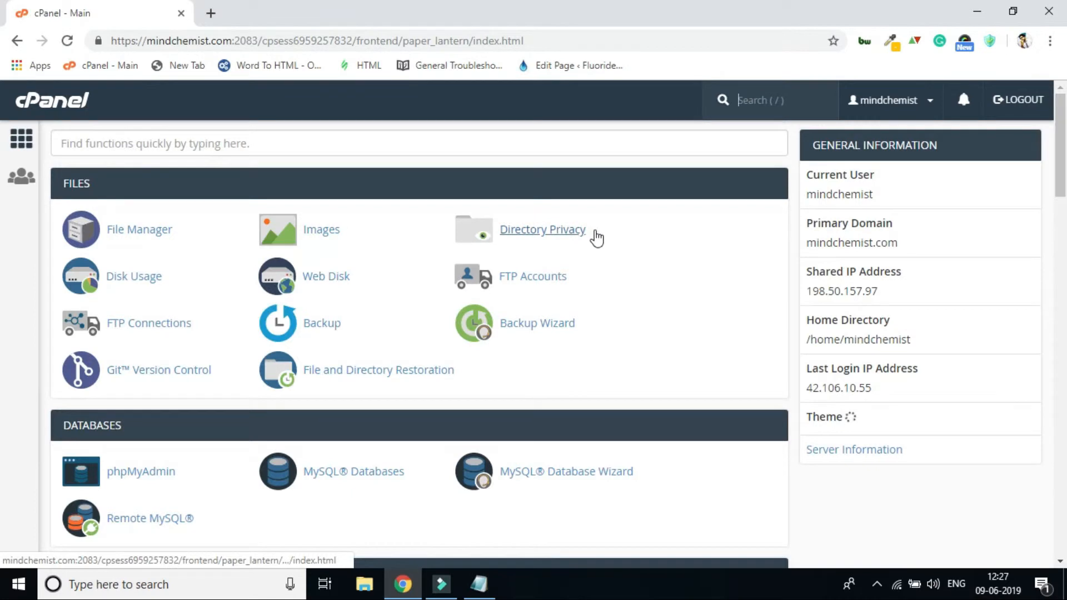
pyautogui.scroll(-15, 592, 236)
pyautogui.scroll(-12, 606, 245)
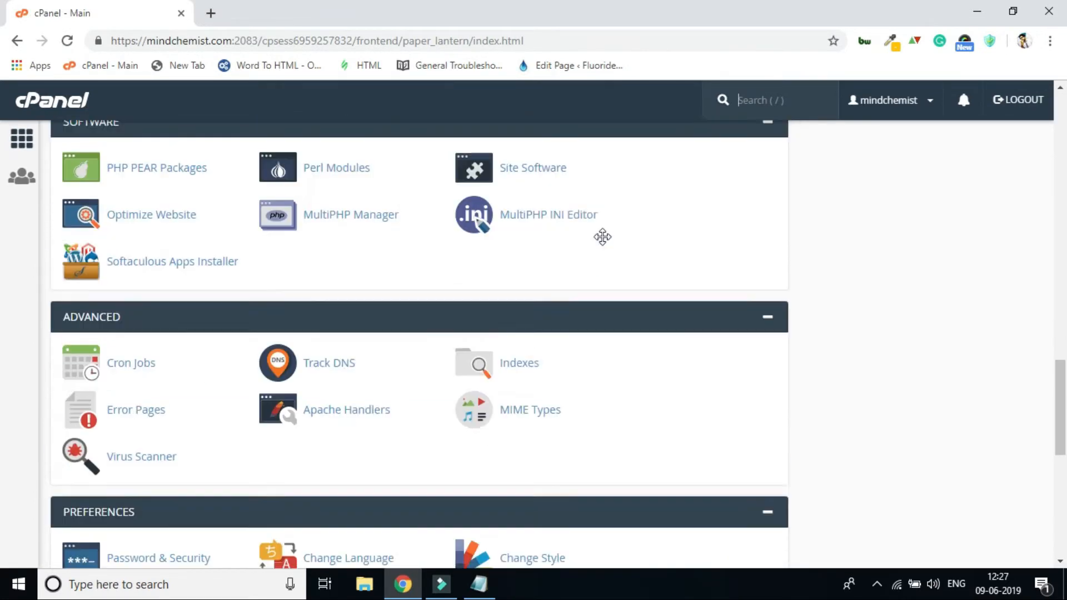
pyautogui.scroll(7, 603, 238)
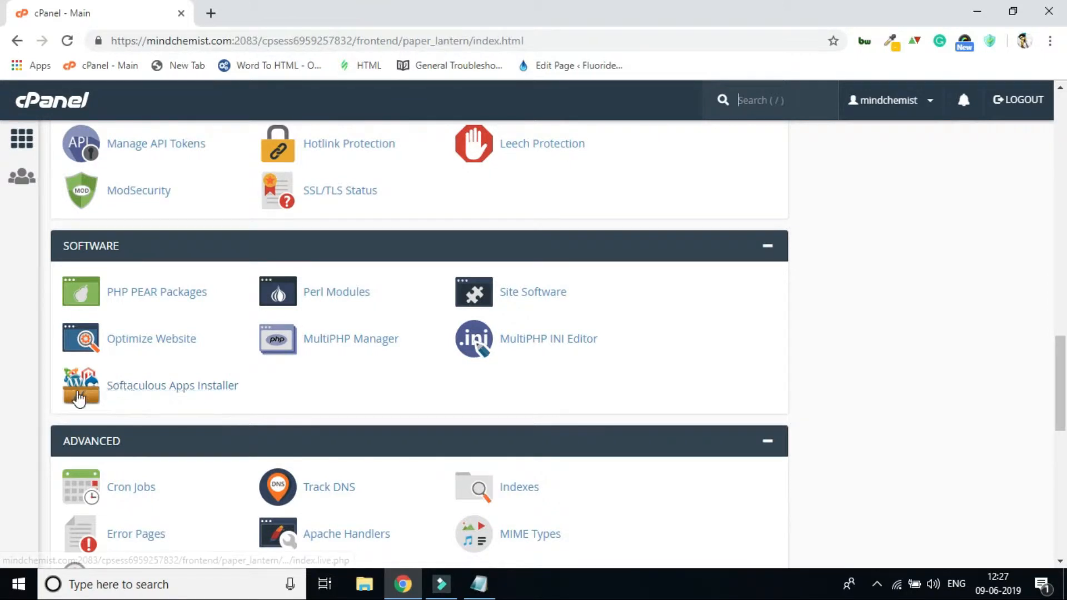
pyautogui.click(147, 387)
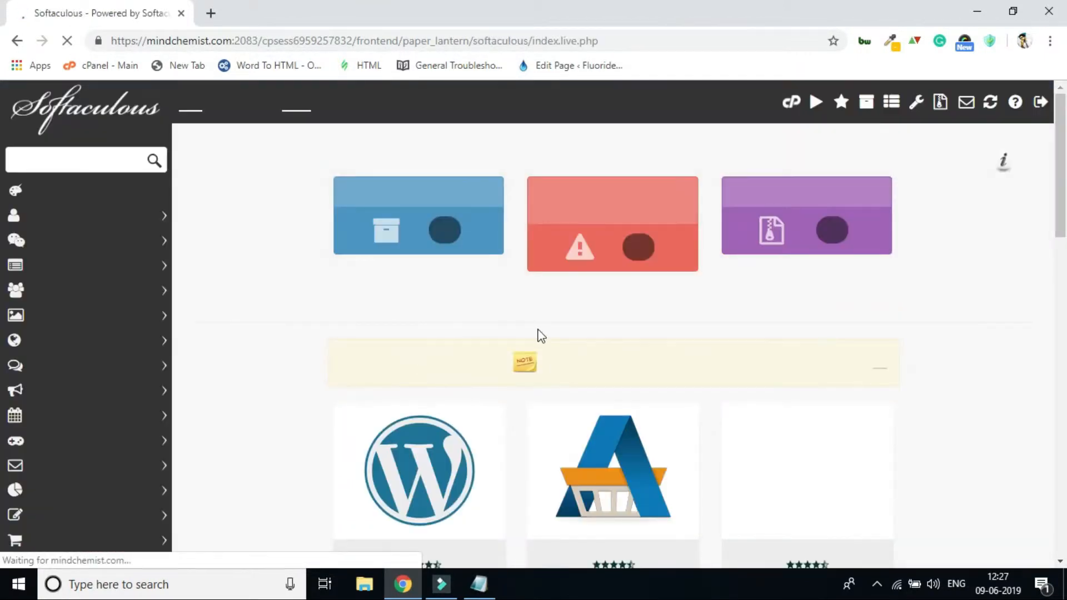
# Search the Softaculous scripts for mautic and open the Mautic application page.
pyautogui.scroll(-5, 389, 328)
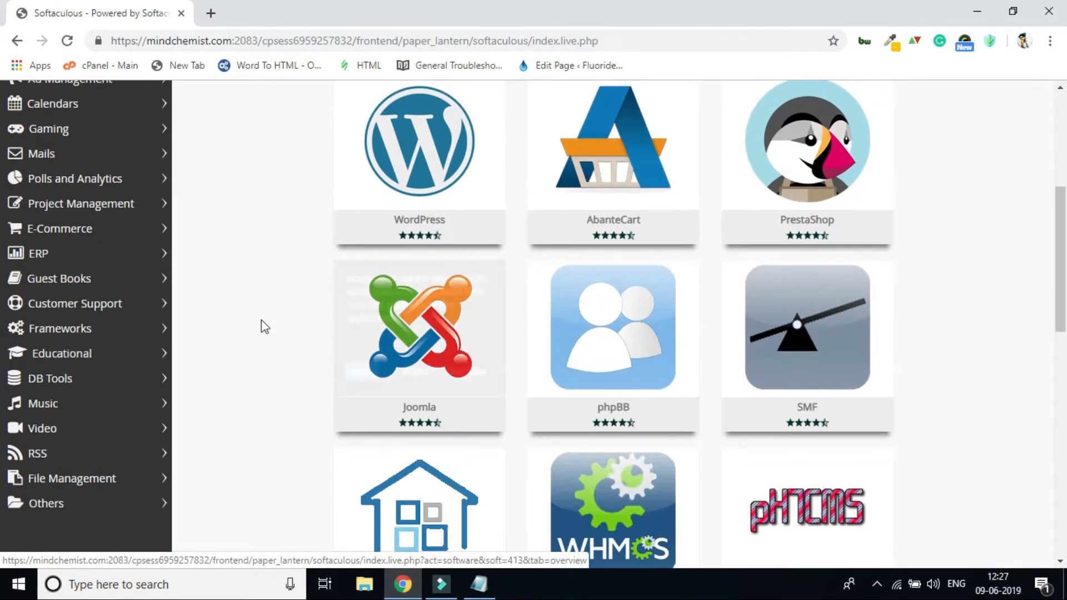
pyautogui.scroll(5, 273, 340)
pyautogui.click(63, 158)
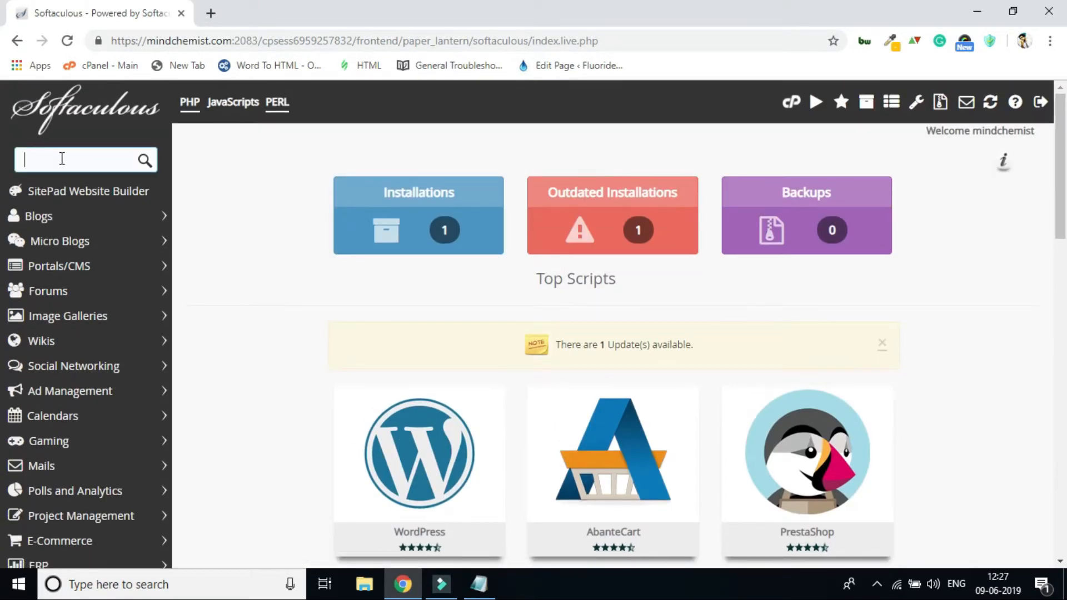
pyautogui.write('mautic')
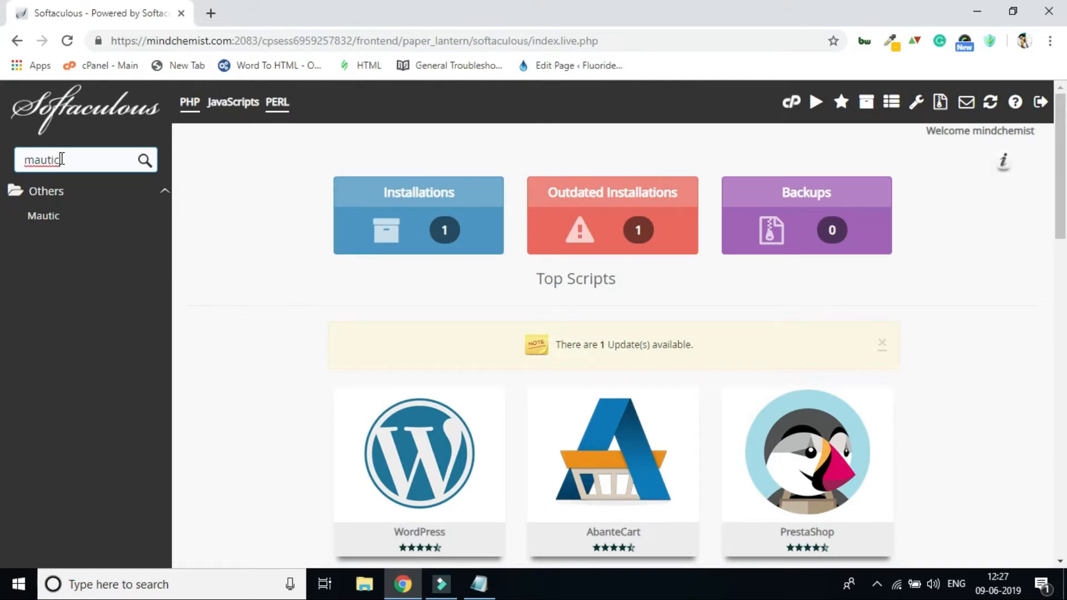
pyautogui.click(58, 216)
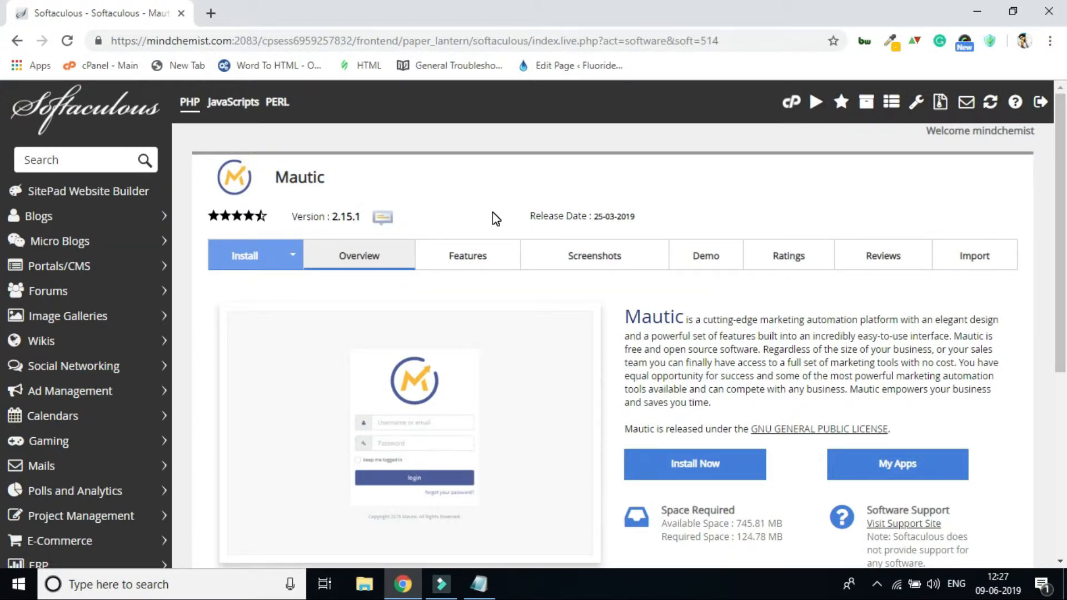
# Review the Mautic overview and its space requirements, and open the Mautic installation form.
pyautogui.scroll(-5, 500, 241)
pyautogui.scroll(5, 742, 289)
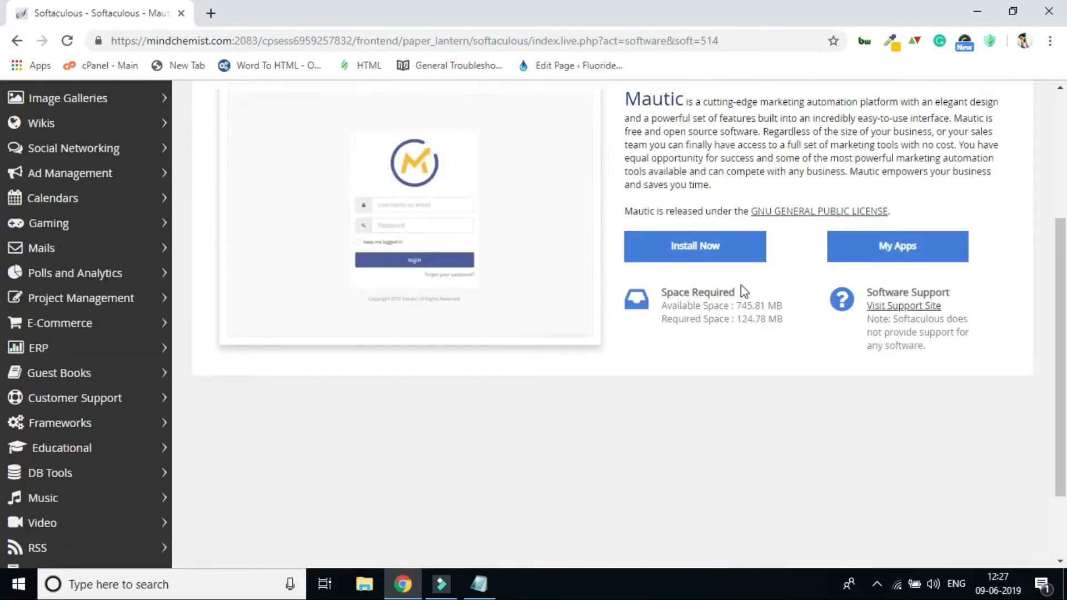
pyautogui.scroll(-3, 748, 300)
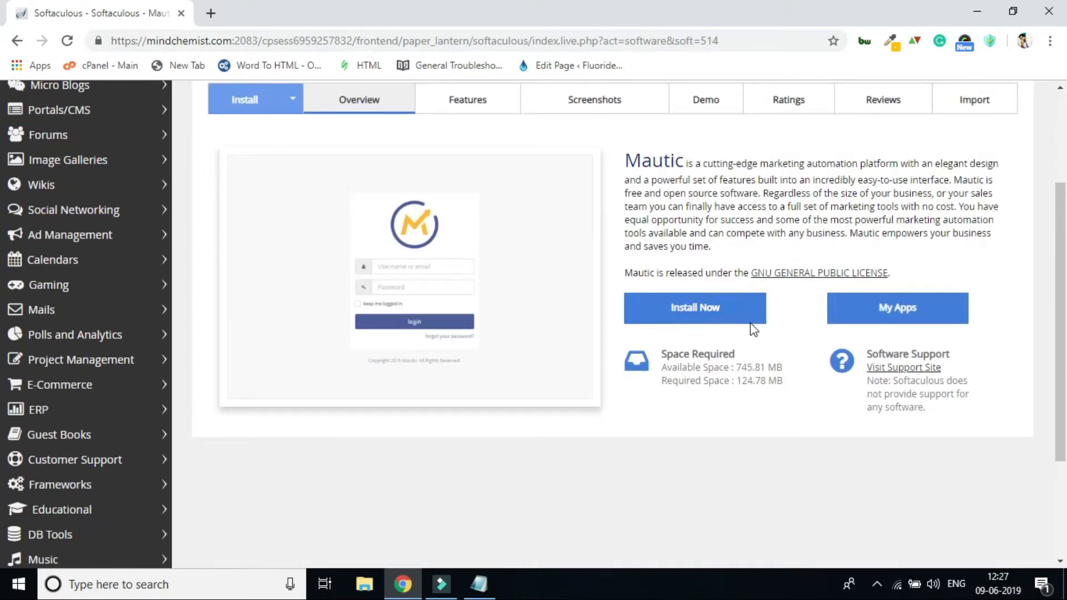
pyautogui.click(713, 316)
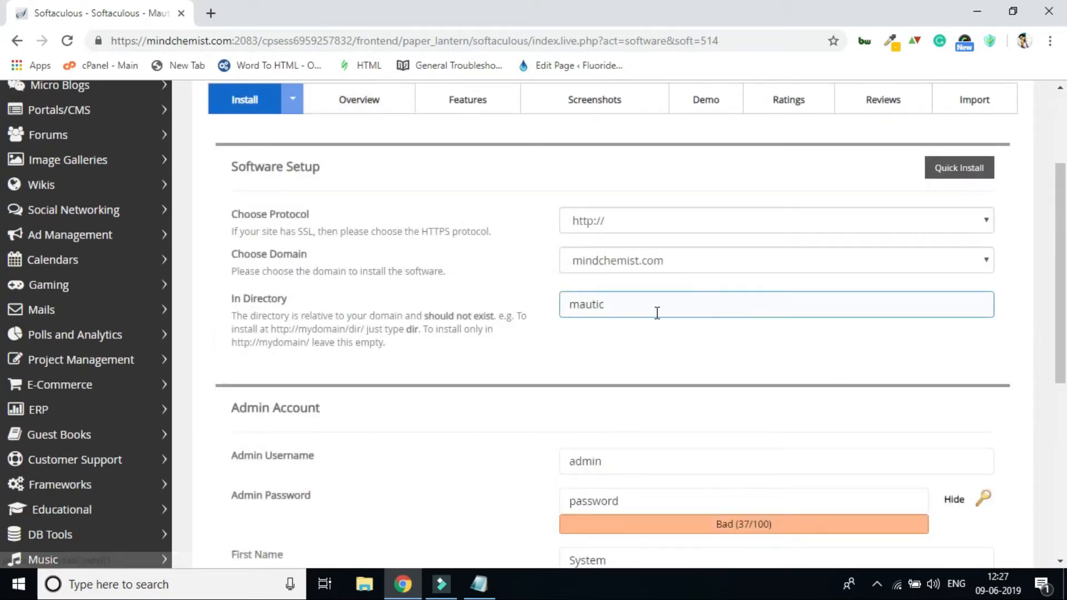
pyautogui.click(689, 222)
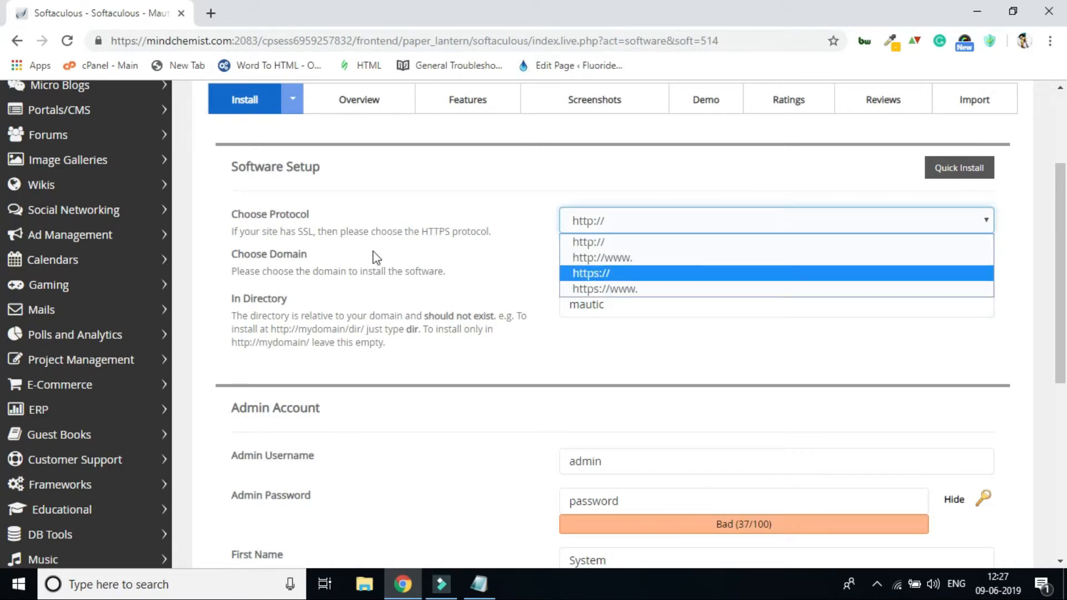
pyautogui.click(664, 276)
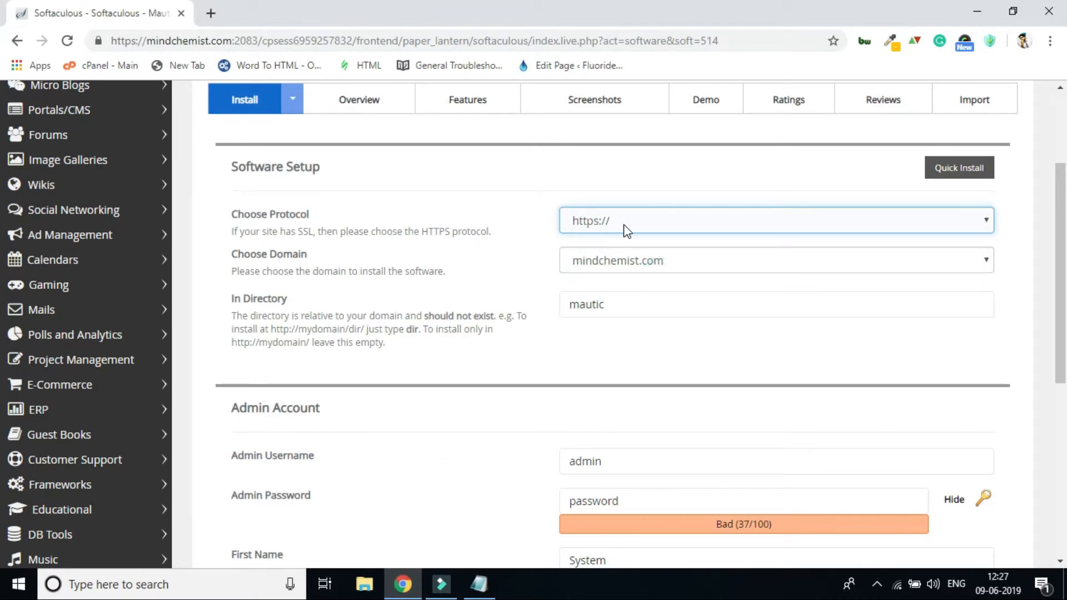
pyautogui.click(676, 265)
pyautogui.click(684, 297)
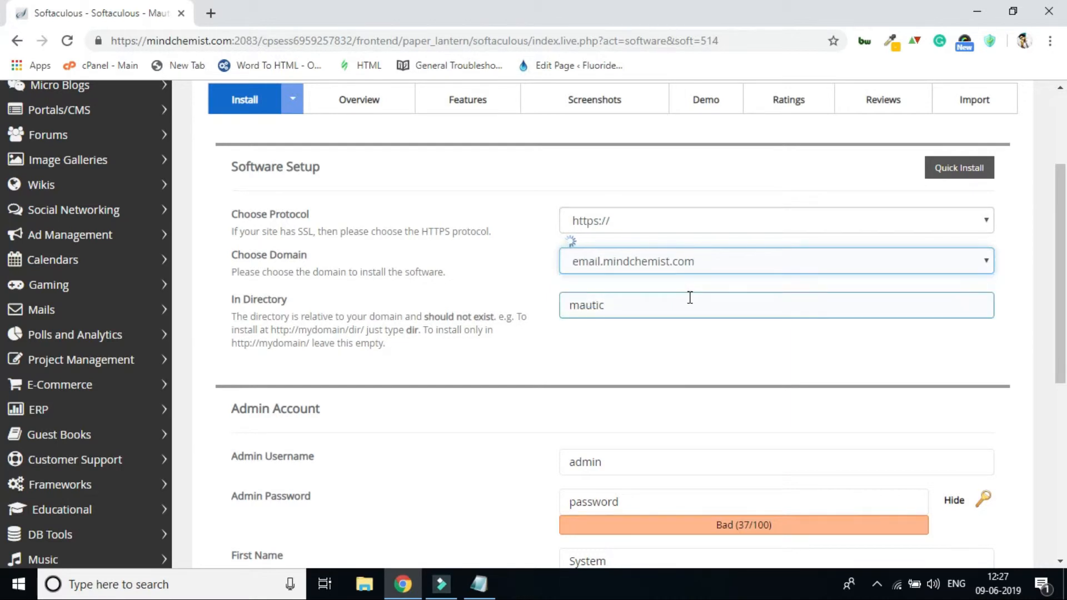
# Clear the installation directory so Mautic installs directly at the root of the chosen subdomain.
pyautogui.doubleClick(636, 305)
pyautogui.press('BackSpace')
pyautogui.click(578, 382)
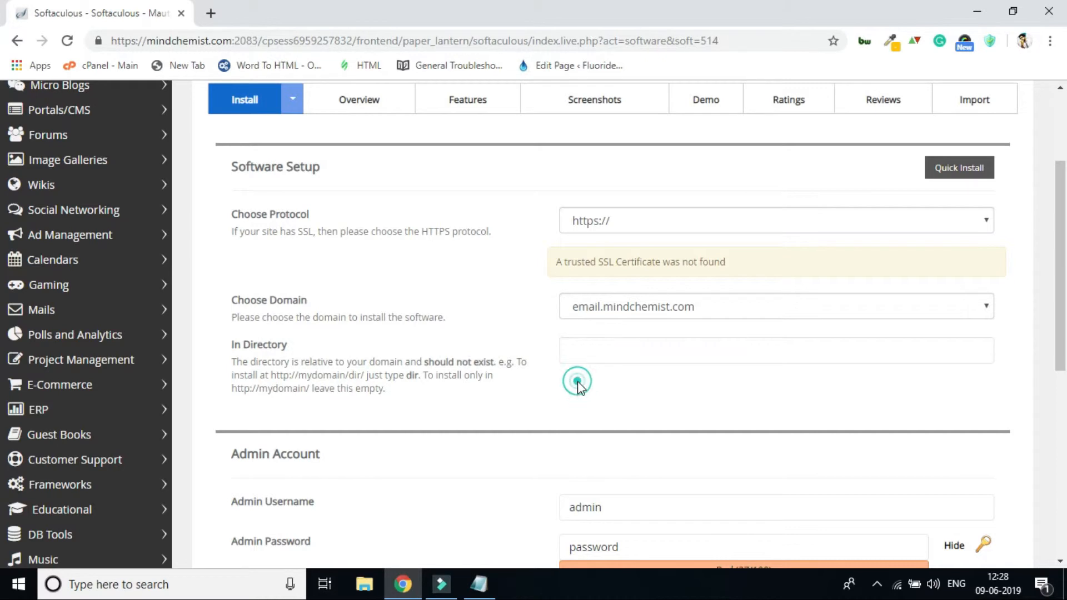
pyautogui.click(602, 341)
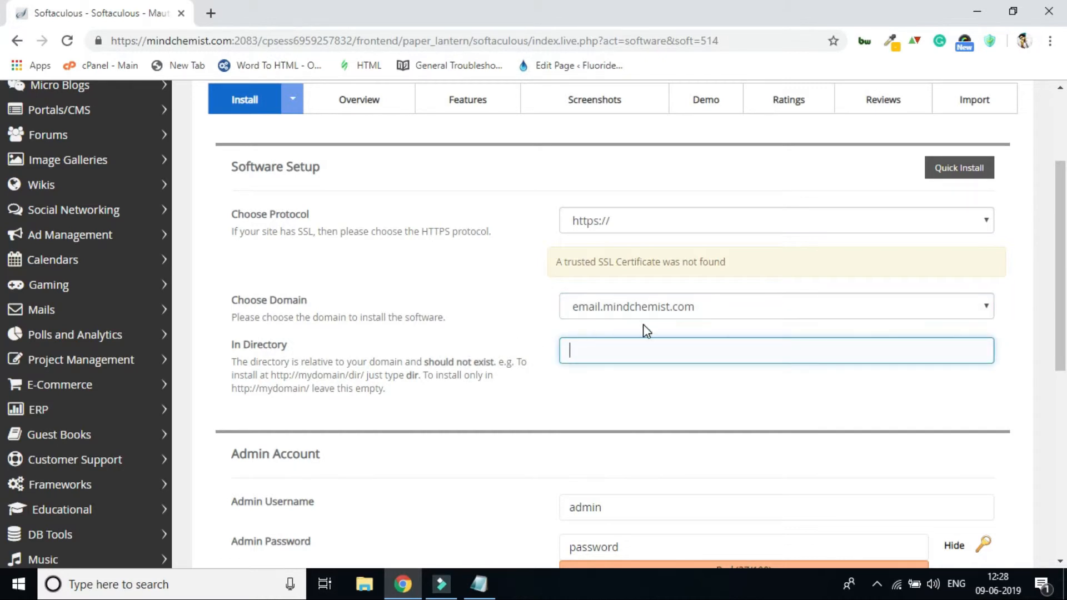
# Review the admin username, password, first name and last name fields in the Admin Account section.
pyautogui.scroll(-3, 458, 348)
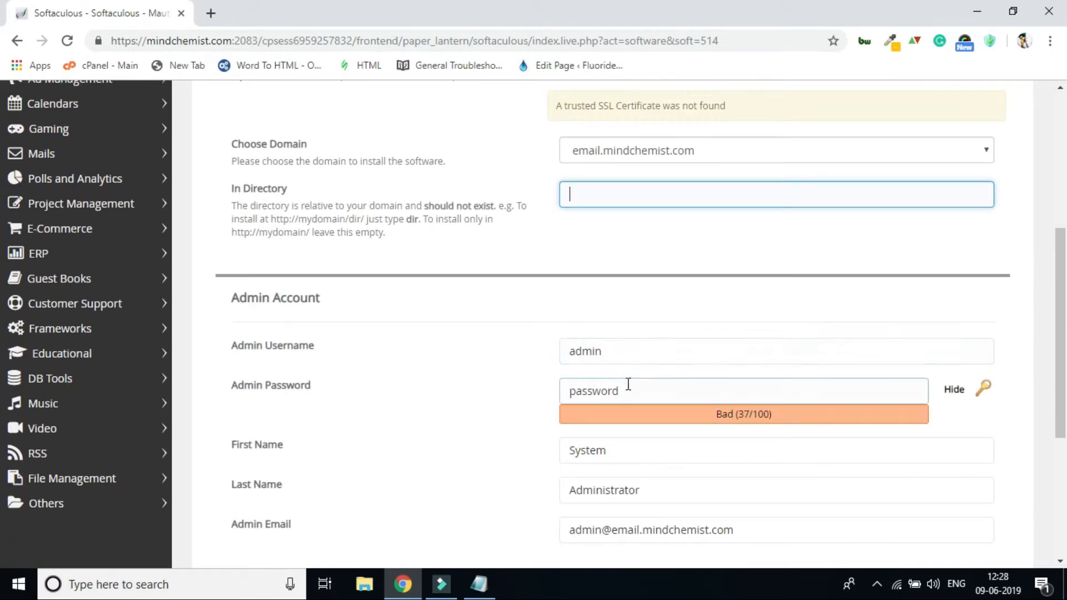
pyautogui.click(636, 310)
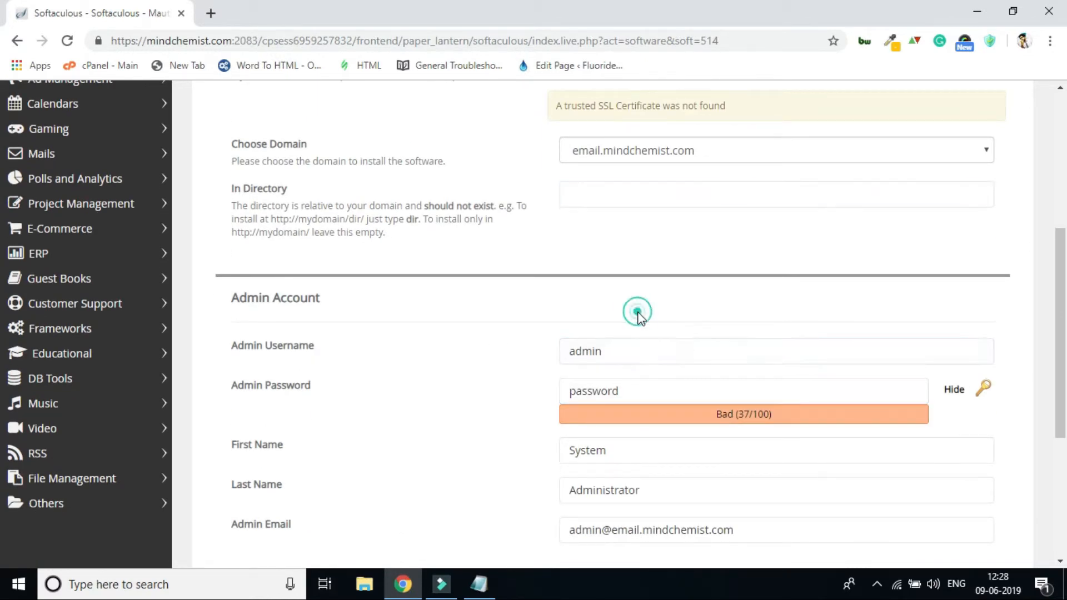
pyautogui.scroll(-2, 693, 364)
pyautogui.click(692, 372)
pyautogui.click(584, 271)
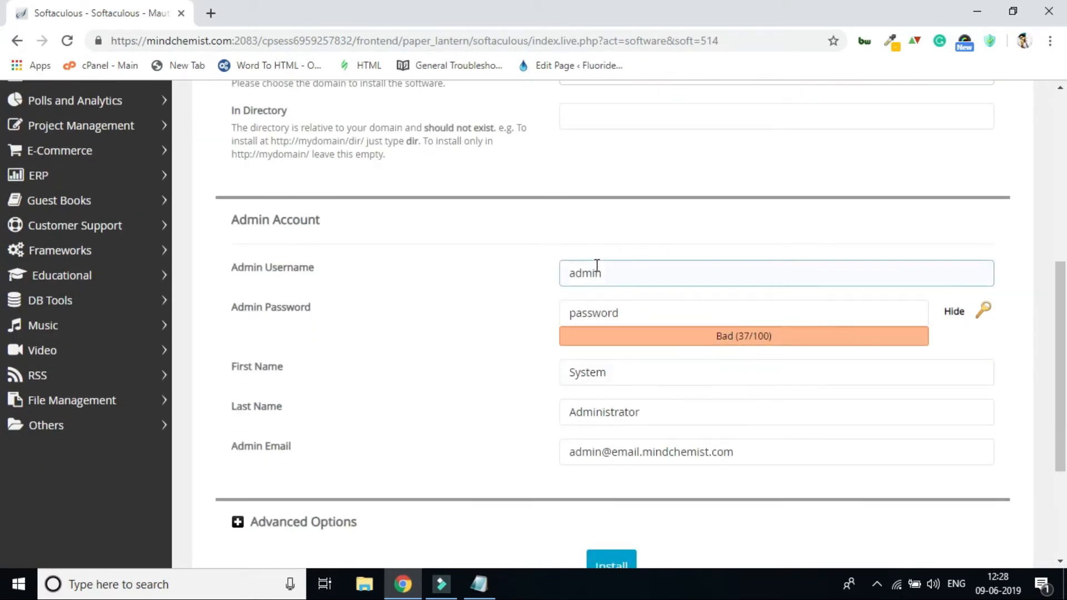
pyautogui.click(449, 312)
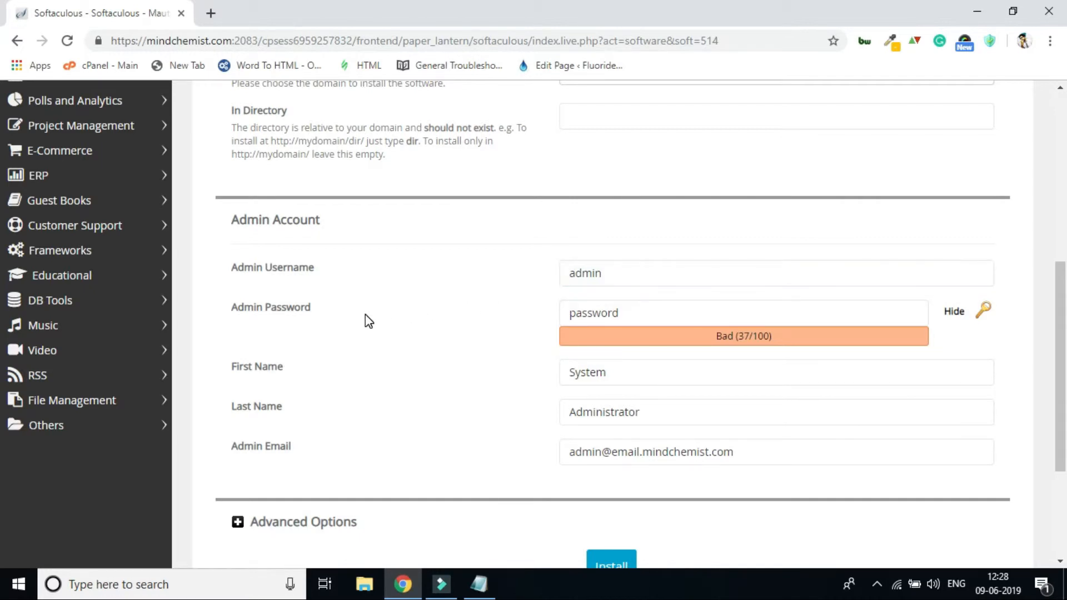
pyautogui.click(665, 318)
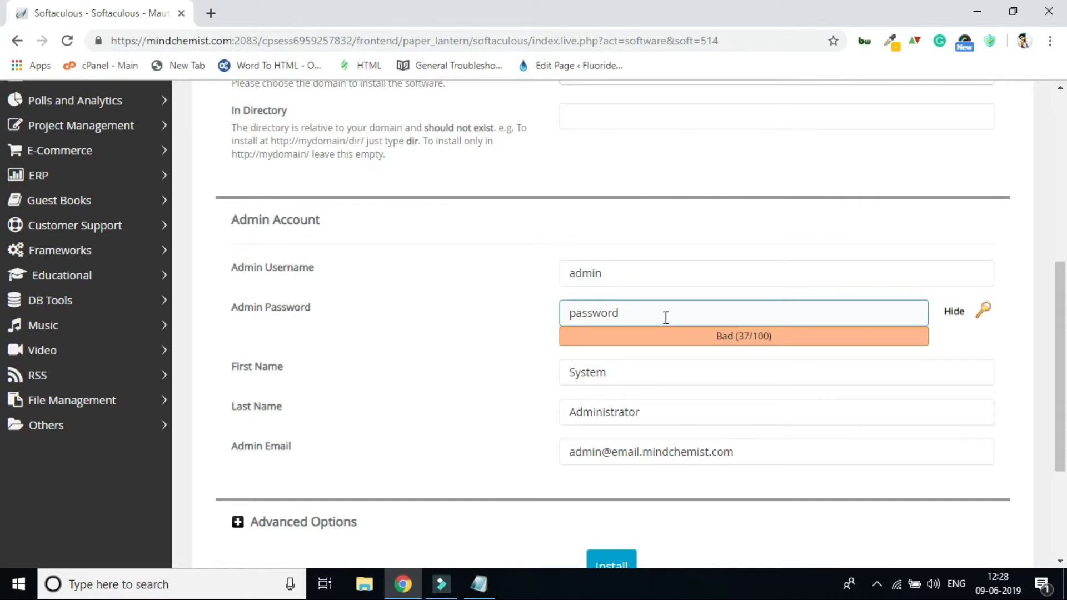
pyautogui.scroll(-4, 666, 317)
pyautogui.click(606, 218)
pyautogui.click(639, 261)
# Replace the admin email with the dedicated Mautic email address on mindchemist.com, and start the installation.
pyautogui.click(762, 303)
pyautogui.click(747, 318)
pyautogui.click(758, 291)
pyautogui.tripleClick(758, 291)
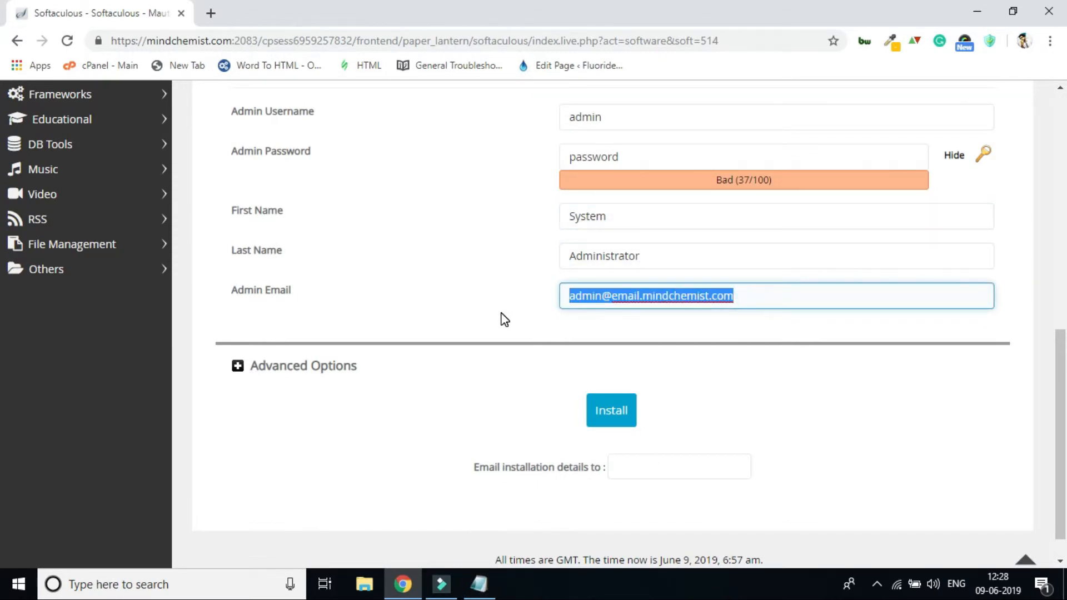
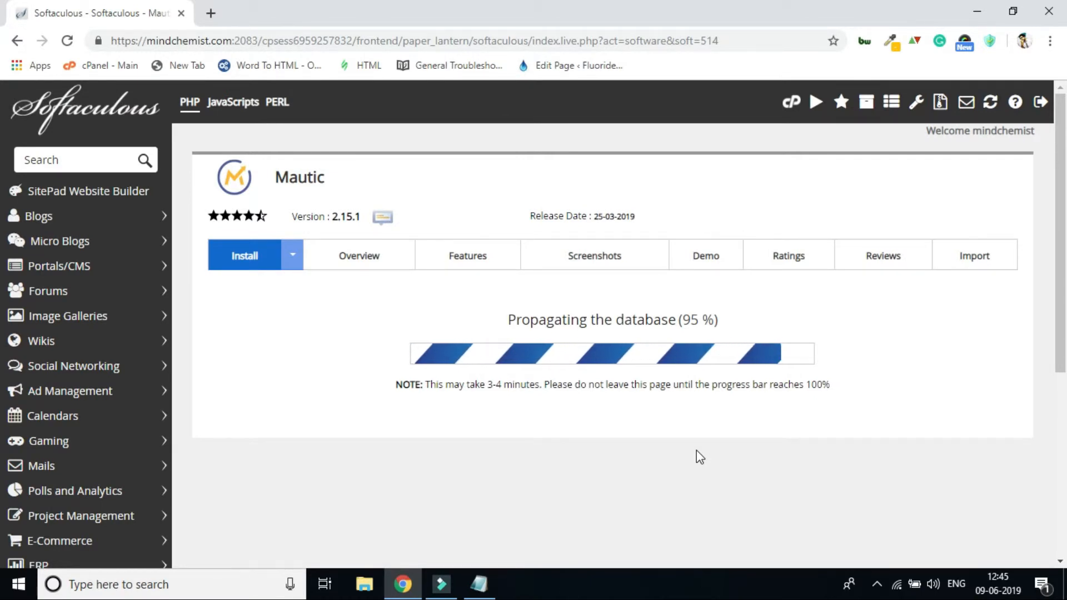
# Check the installation result message and open the installed site email.mindchemist.com in a new browser tab.
pyautogui.scroll(-5, 696, 450)
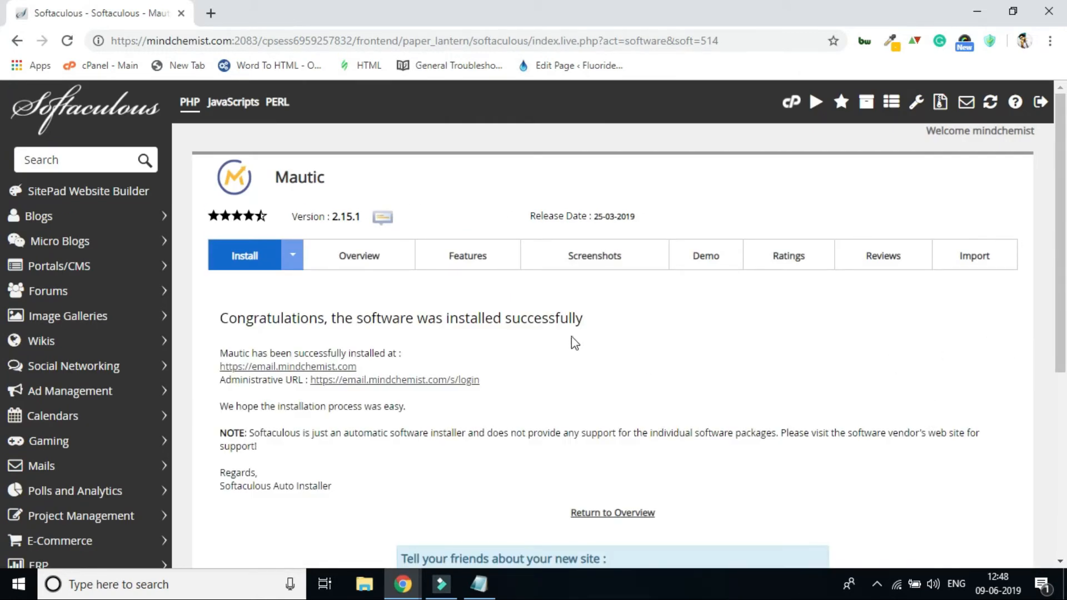
pyautogui.moveTo(530, 317); pyautogui.dragTo(662, 324)
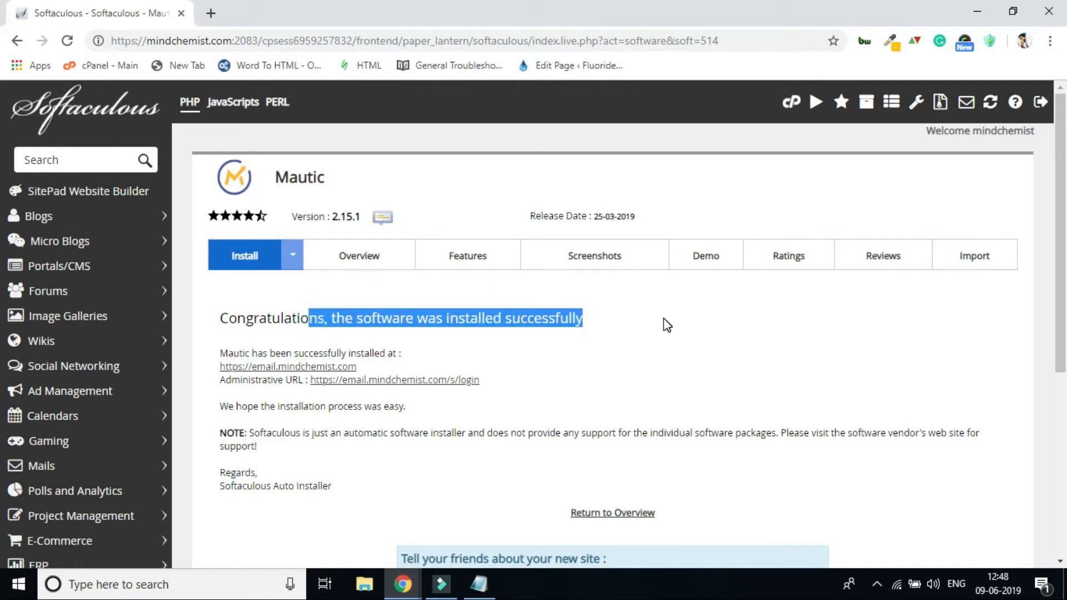
pyautogui.scroll(-3, 671, 347)
pyautogui.scroll(3, 508, 372)
pyautogui.rightClick(308, 368)
pyautogui.click(333, 382)
pyautogui.click(289, 16)
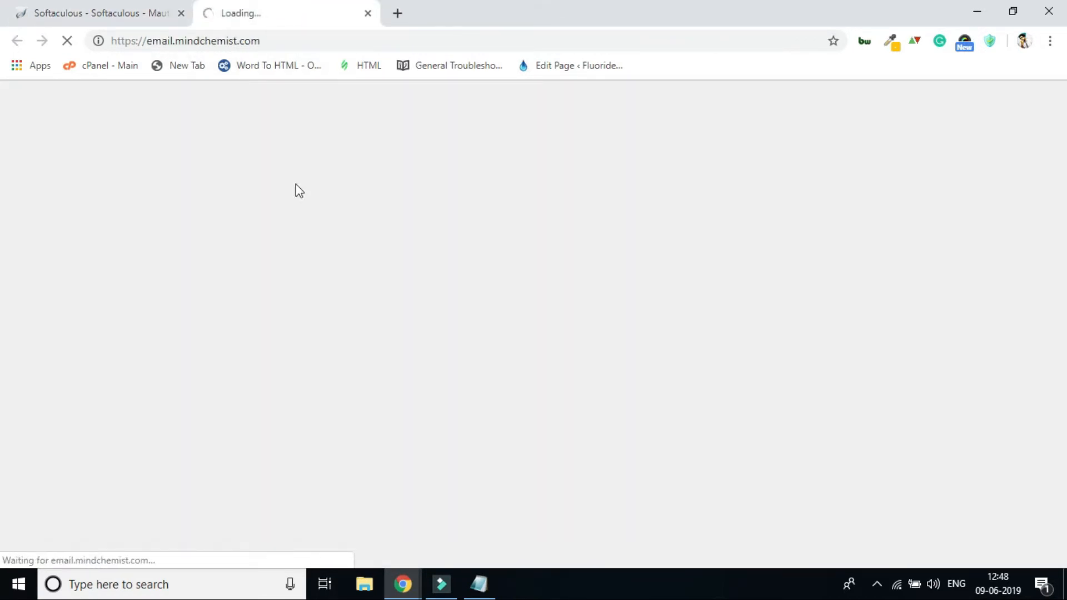
pyautogui.click(174, 8)
pyautogui.click(315, 9)
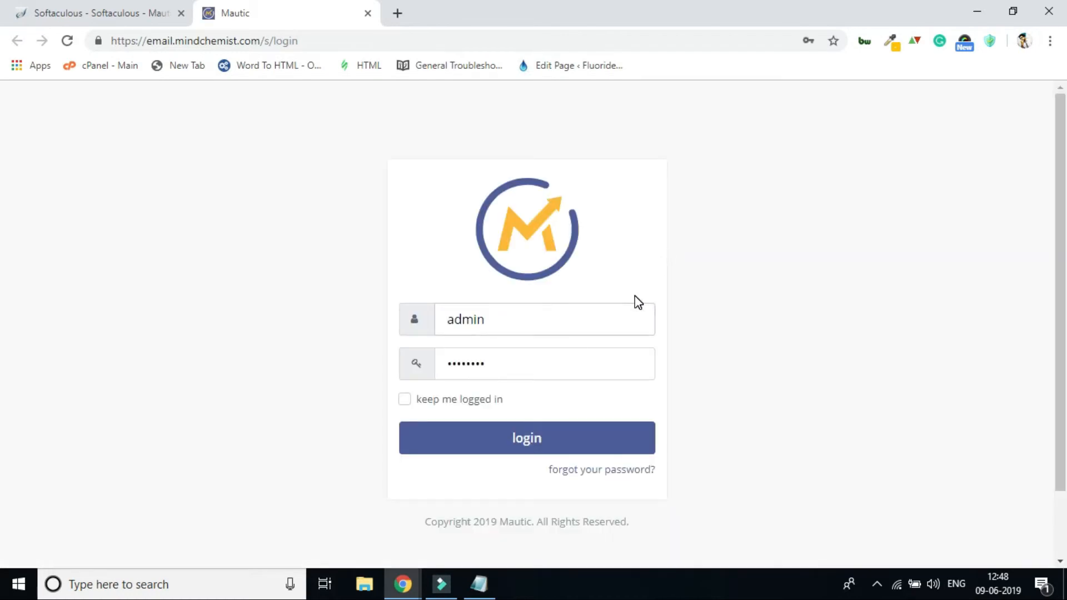
# Log in to Mautic with the prefilled admin credentials and open its dashboard.
pyautogui.click(522, 438)
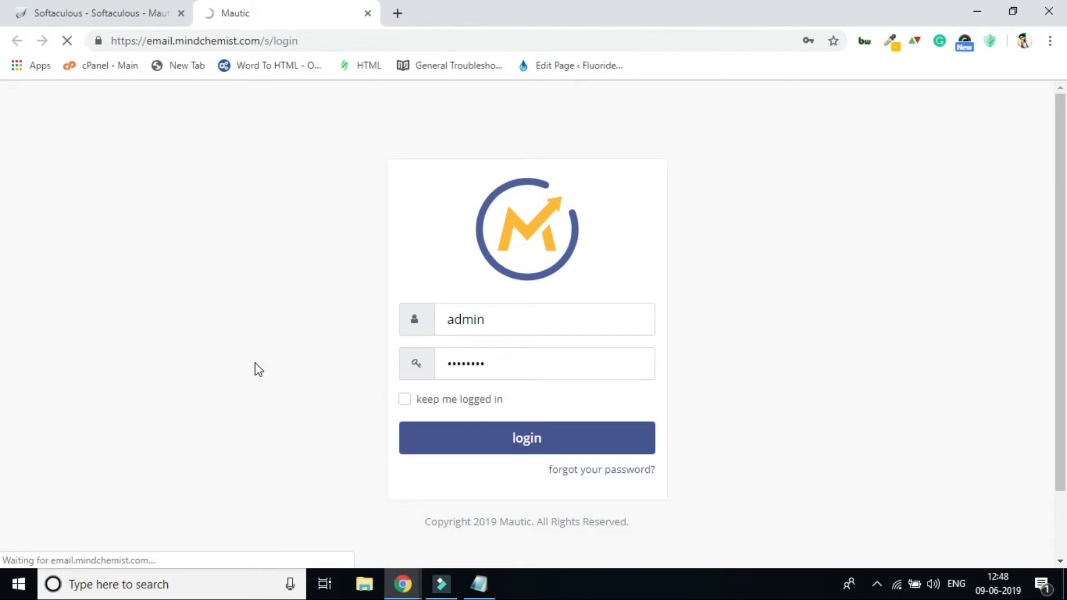
pyautogui.click(75, 13)
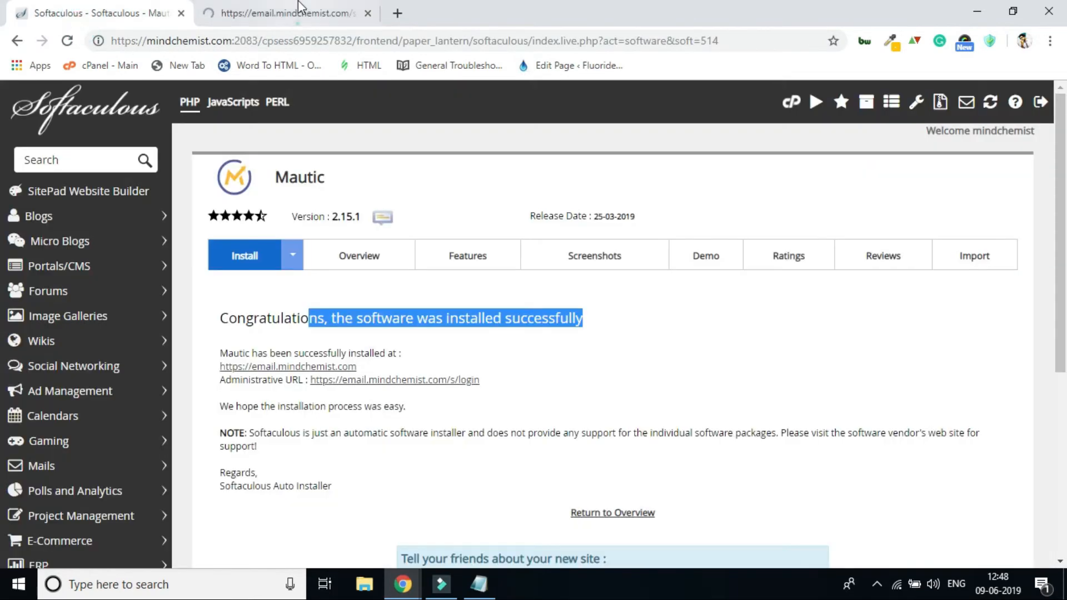
pyautogui.click(303, 10)
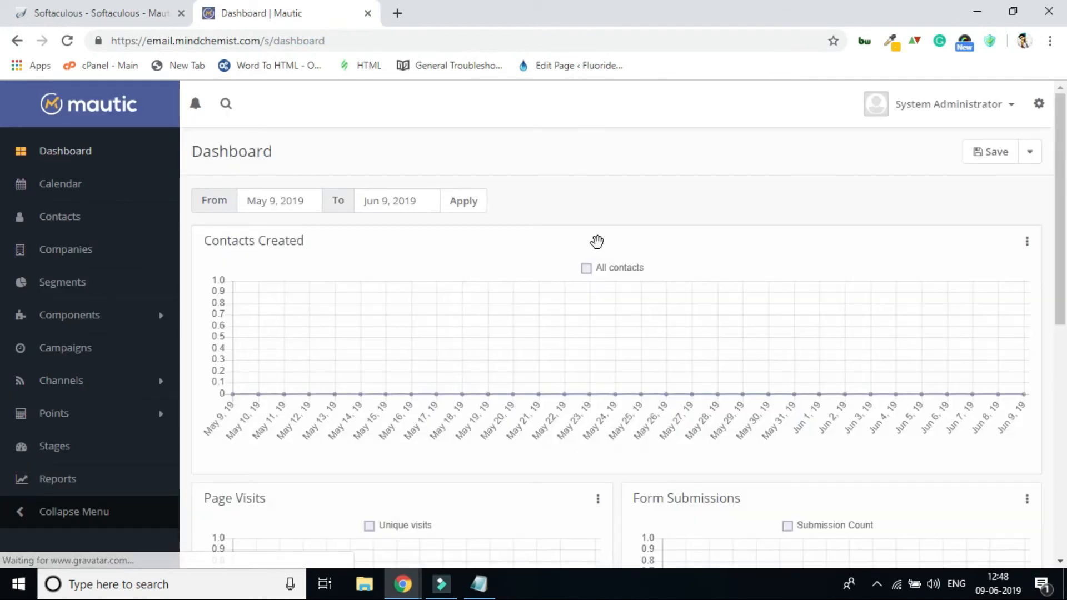
pyautogui.scroll(-1, 617, 238)
pyautogui.scroll(-7, 3, 389)
pyautogui.scroll(9, 5, 444)
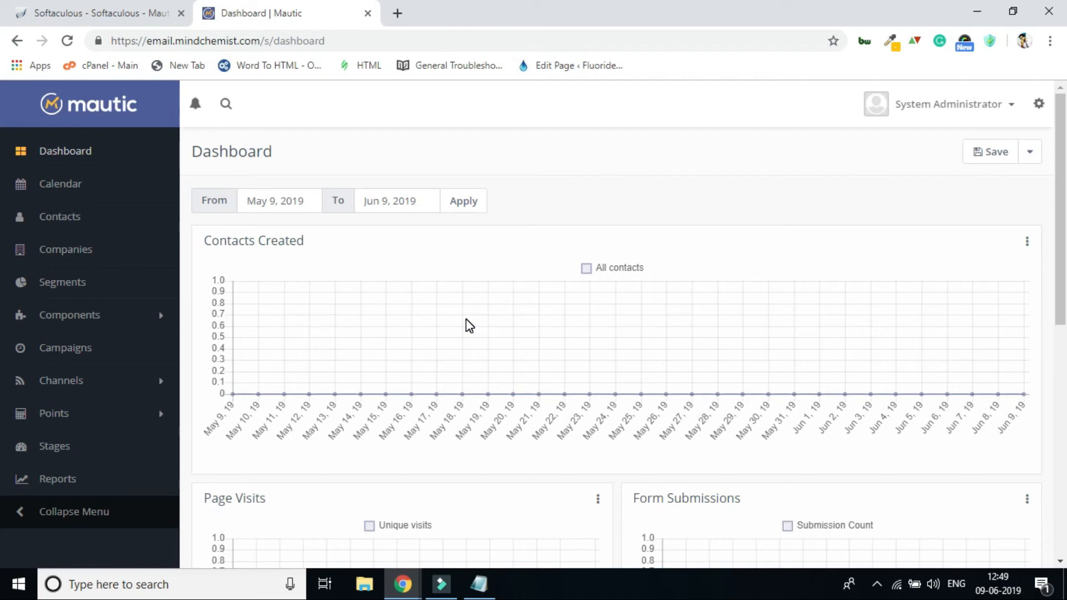
pyautogui.moveTo(1060, 184); pyautogui.dragTo(919, 200)
pyautogui.moveTo(1065, 305)
pyautogui.mouseDown()
pyautogui.moveTo(1065, 460)
pyautogui.moveTo(1064, 300)
pyautogui.mouseUp()
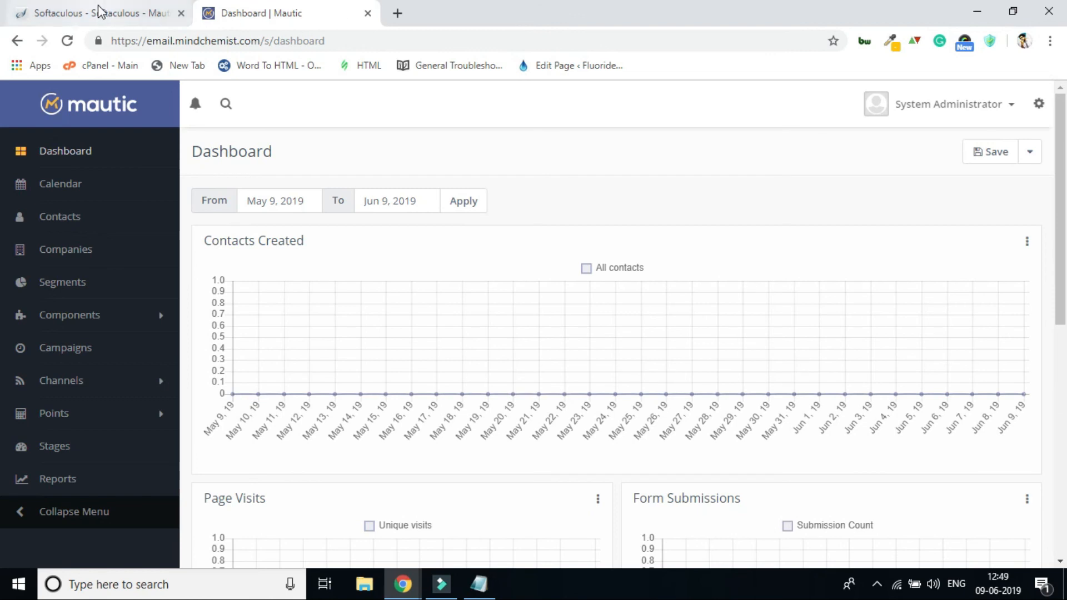